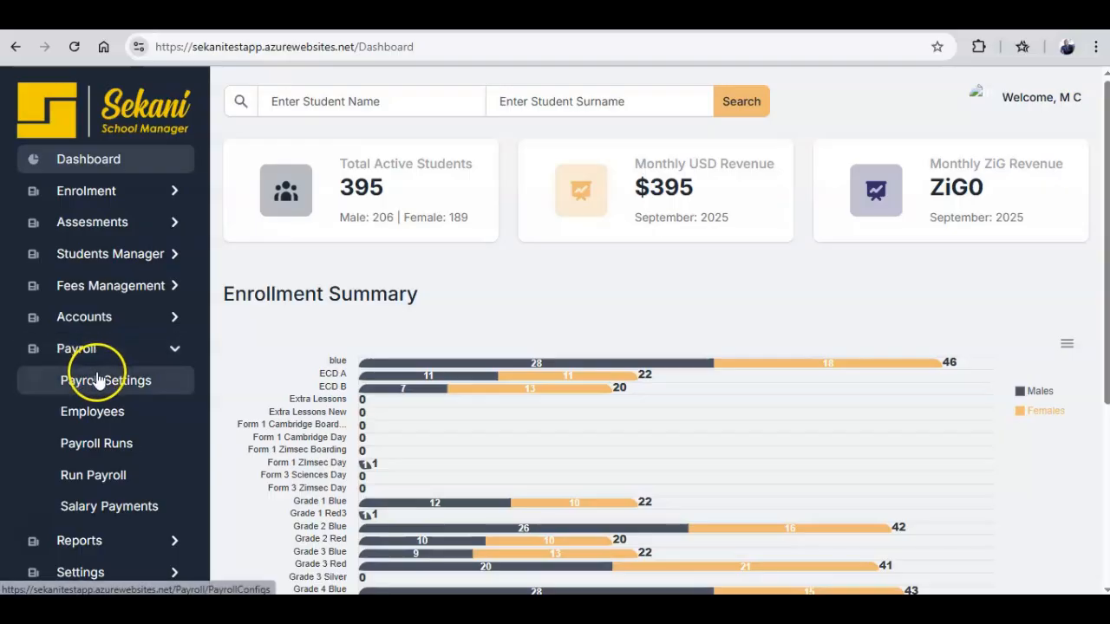
Open Payroll Settings and begin adding a new allowance type.
click(97, 380)
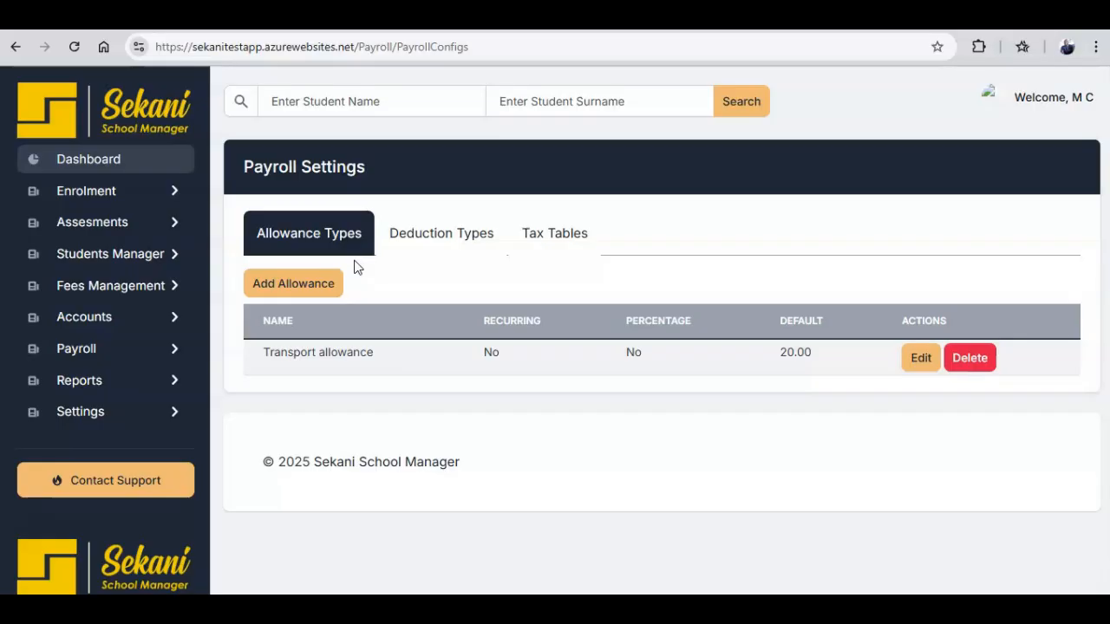
click(322, 283)
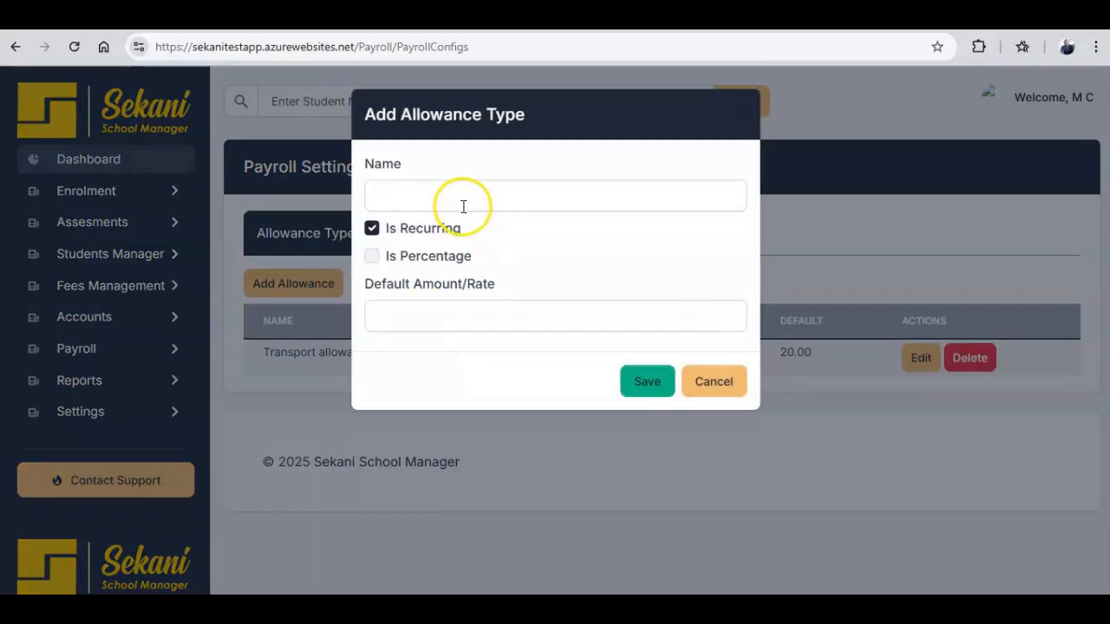
Save 'Housing Allowance' as a fixed-amount, non-recurring allowance with default 190.
click(458, 198)
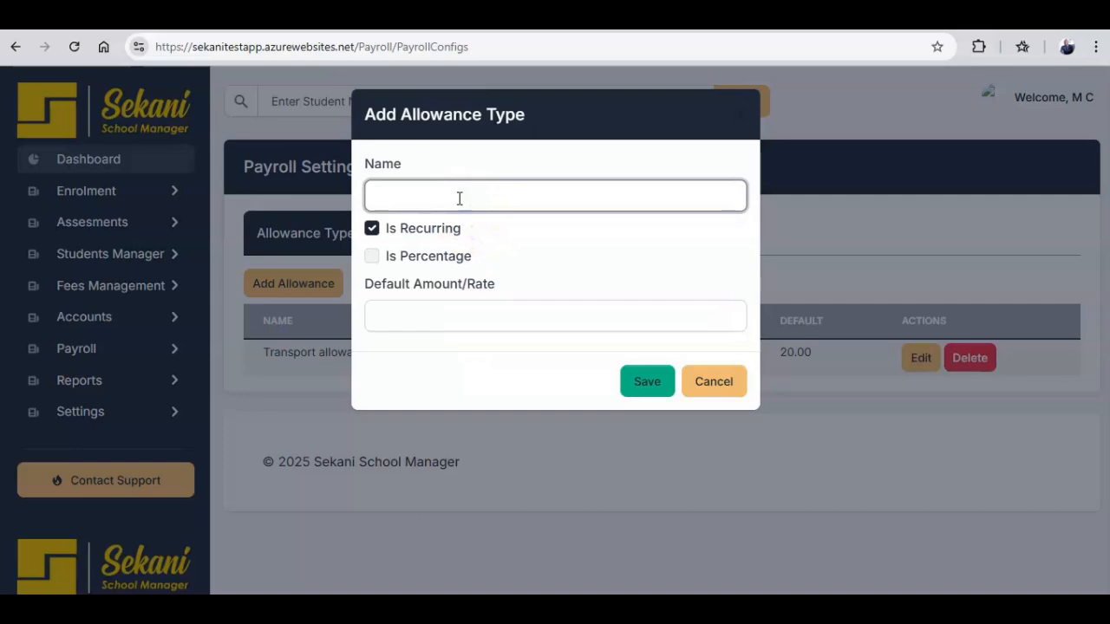
text(House)
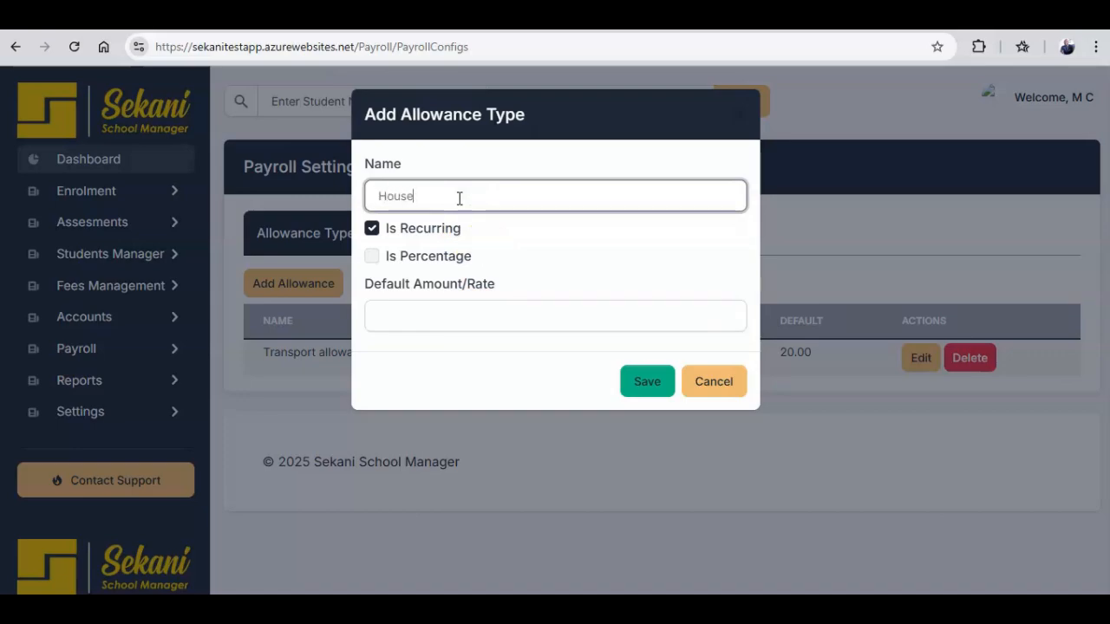
key(BackSpace)
text(ing)
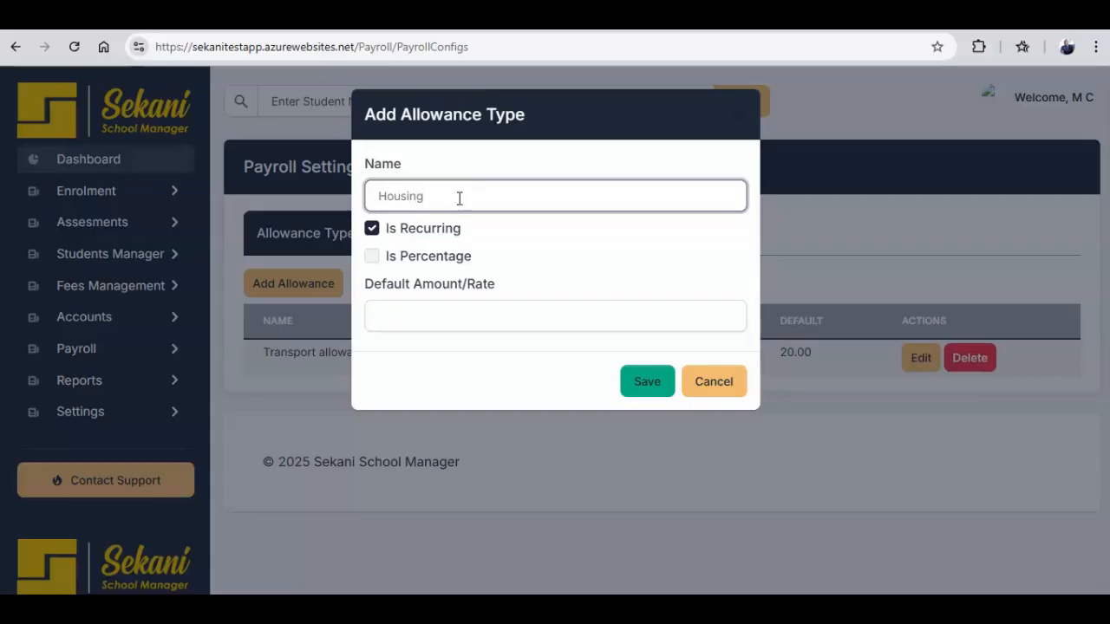
text( Allowance)
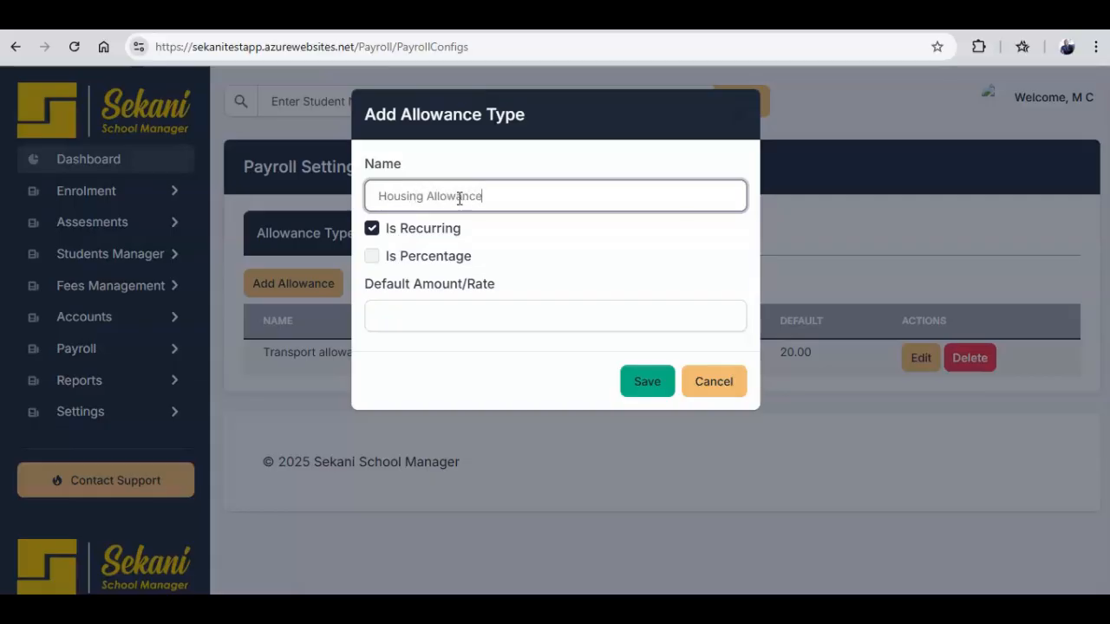
click(372, 257)
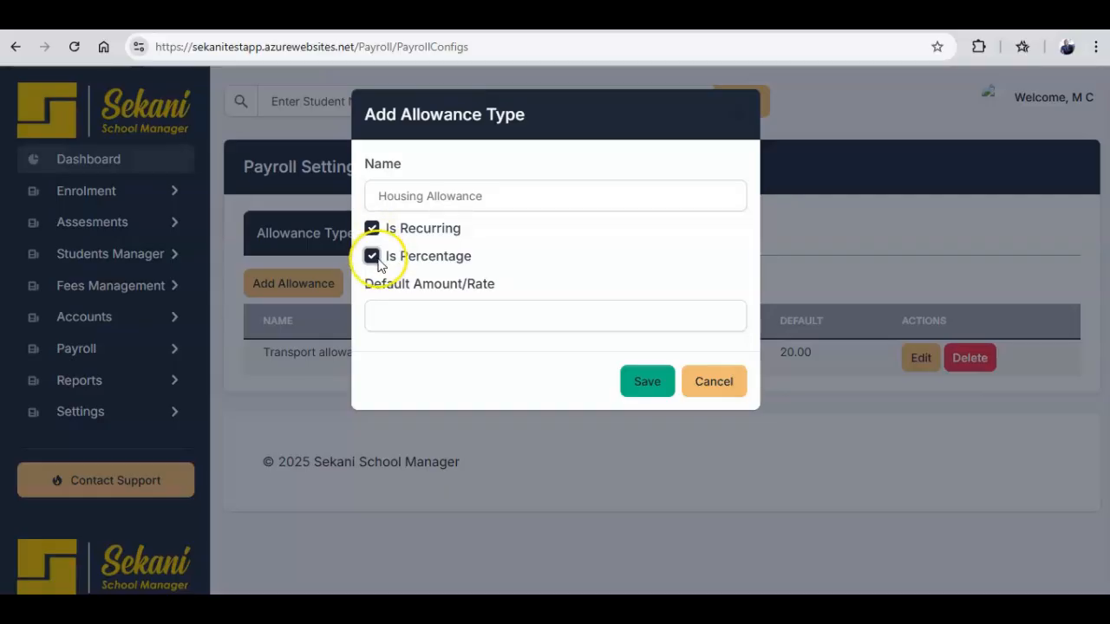
click(376, 257)
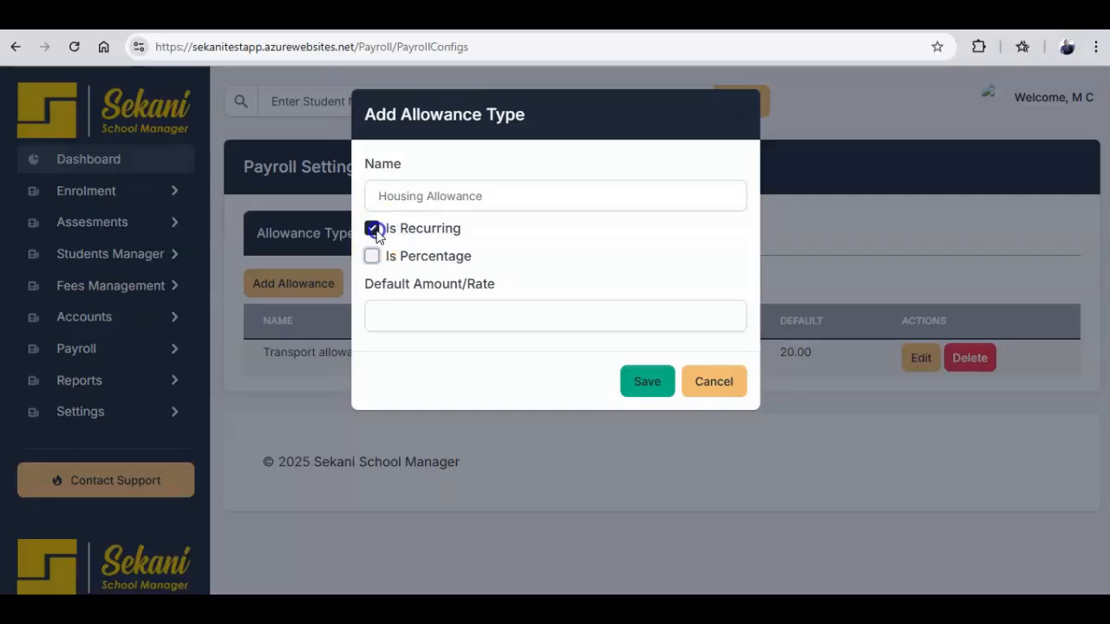
click(373, 229)
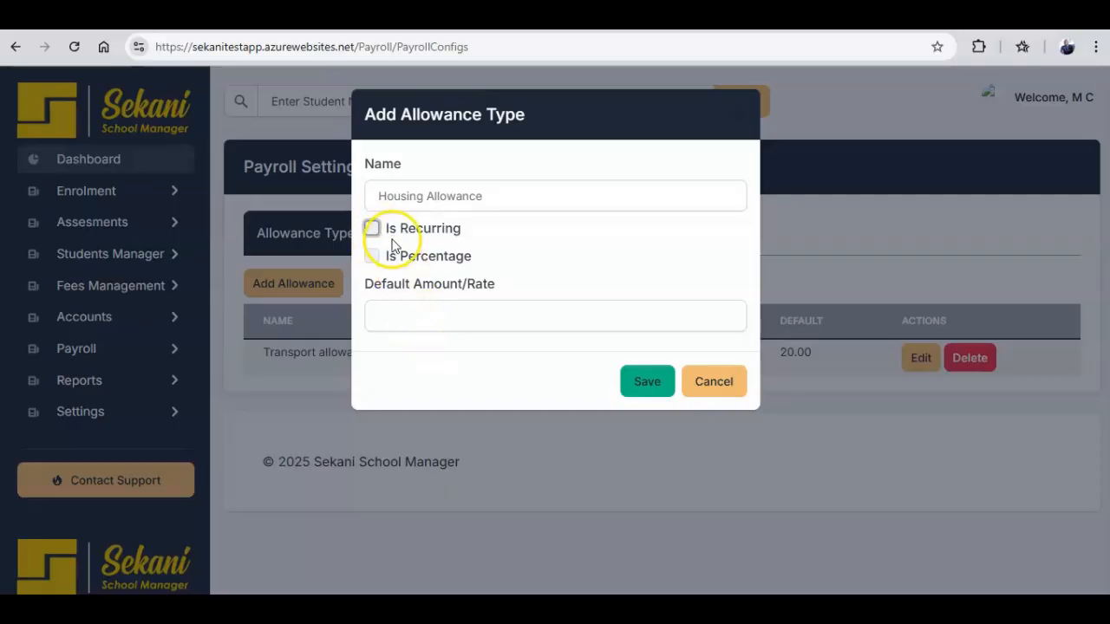
click(437, 313)
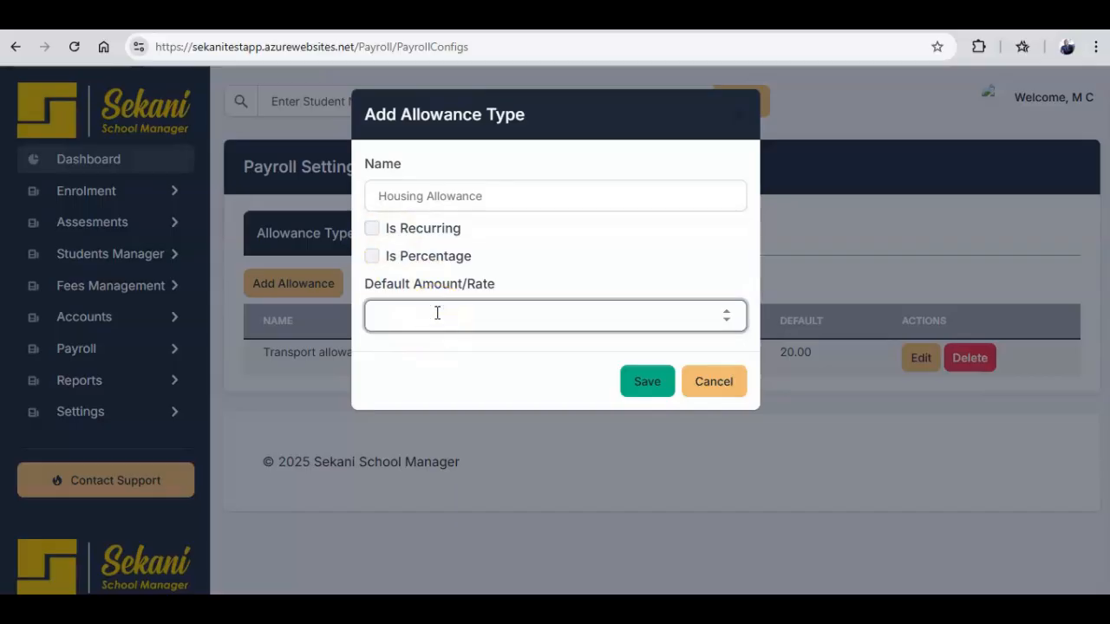
text(190)
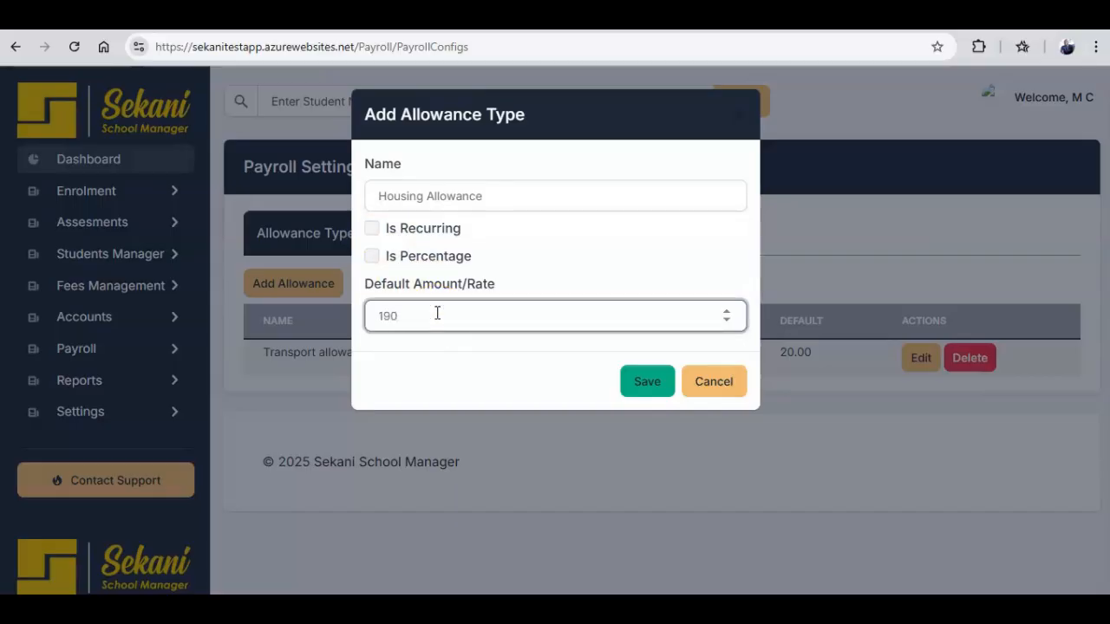
click(635, 384)
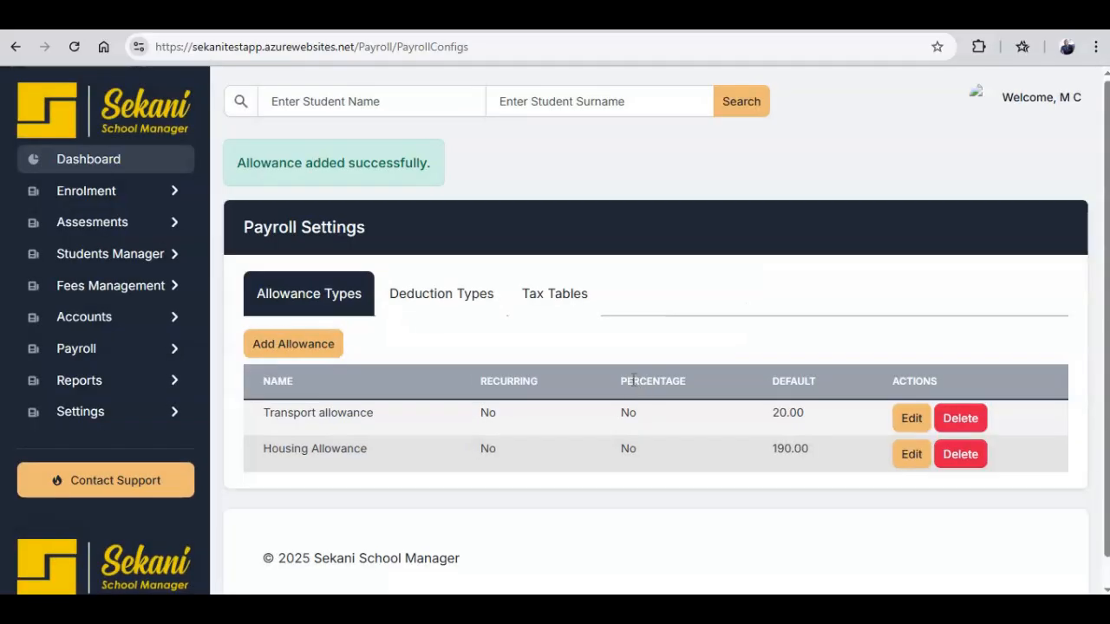
Add a 'Company vehicle' deduction type, recurring and percentage-based, with default rate 20.
click(475, 295)
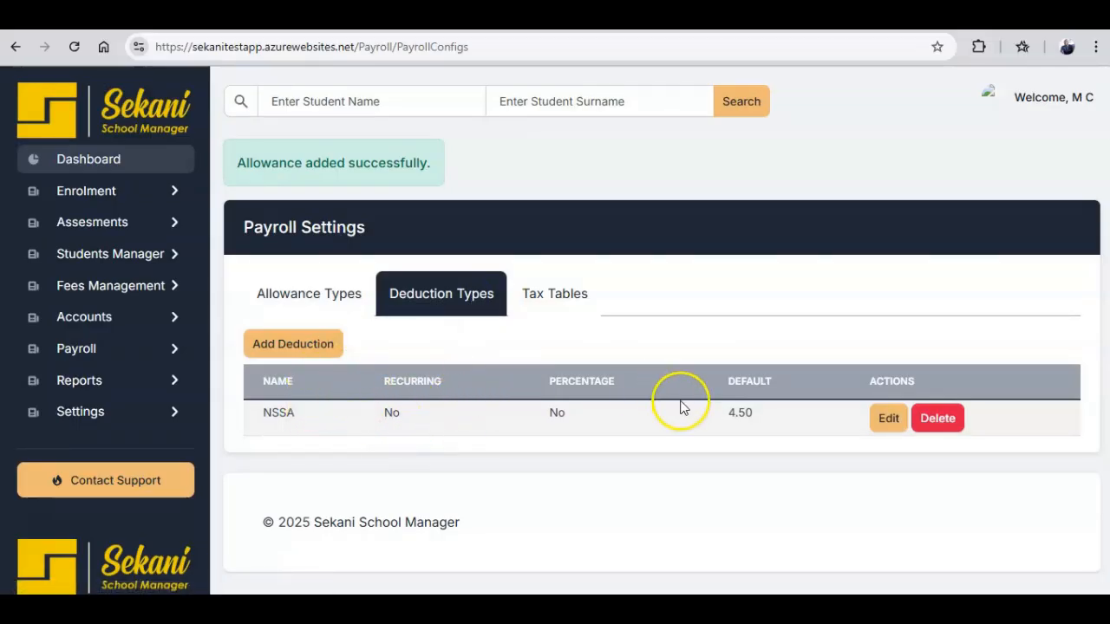
click(316, 345)
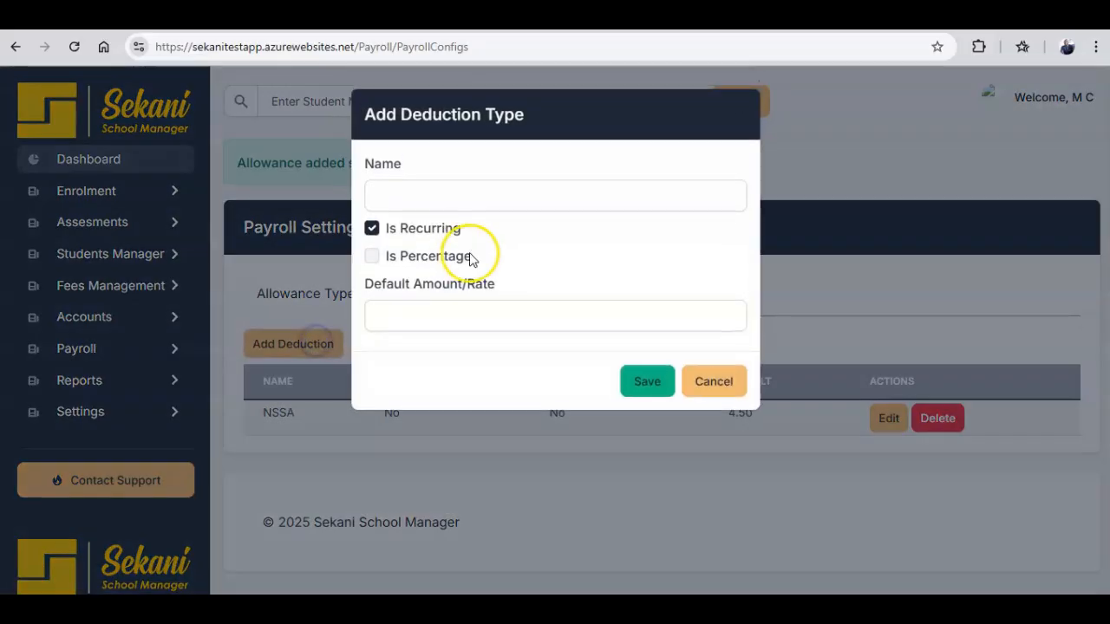
click(480, 191)
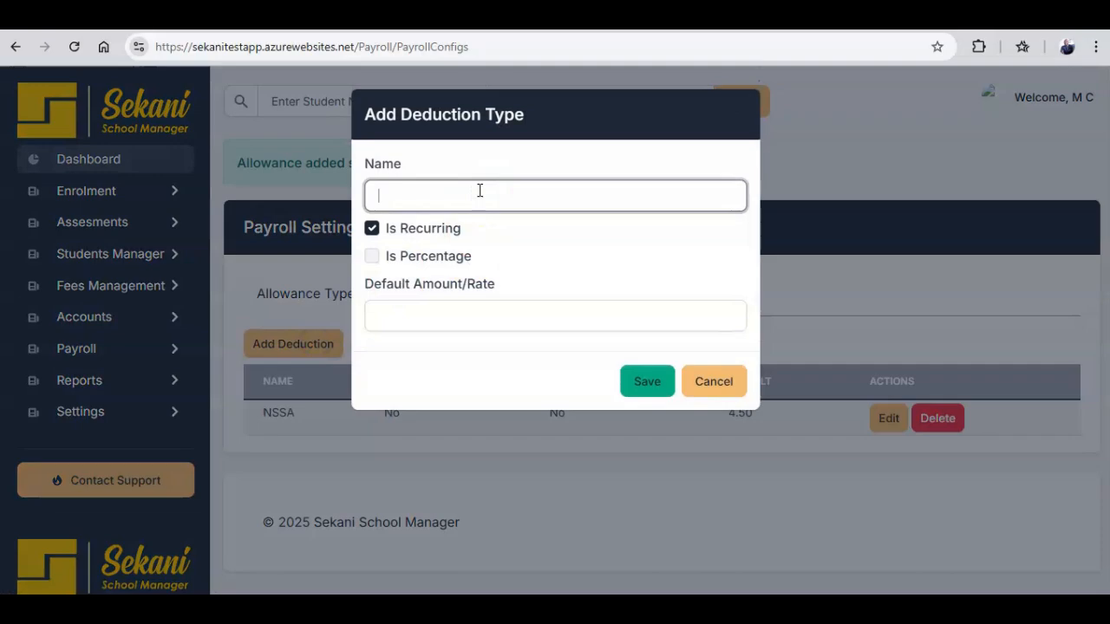
text(Compna)
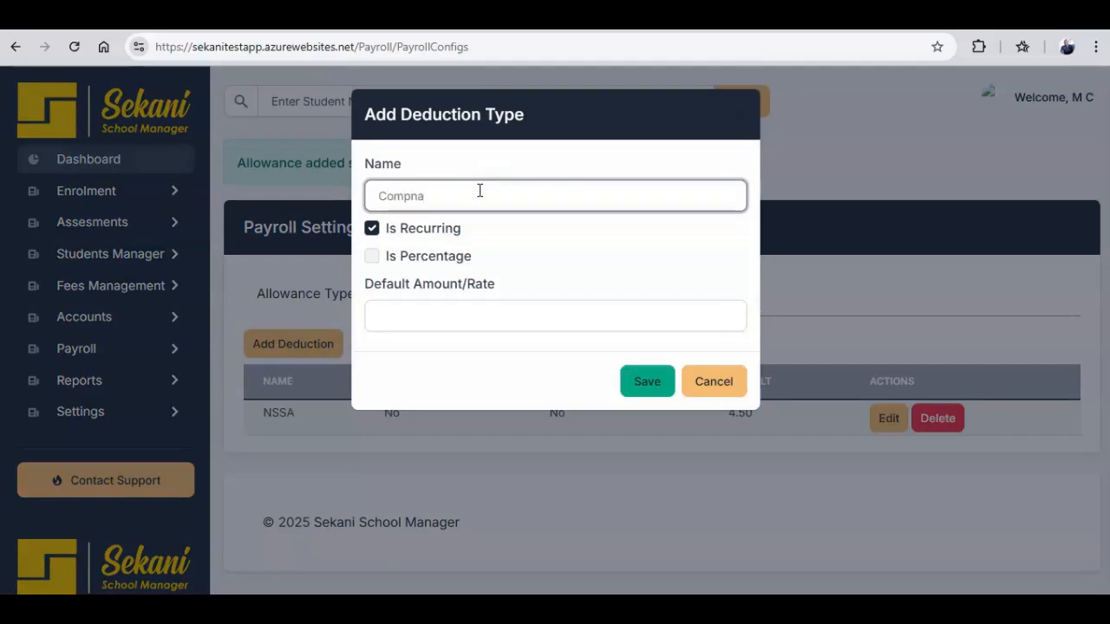
key(BackSpace)
key(BackSpace)
text(any veh)
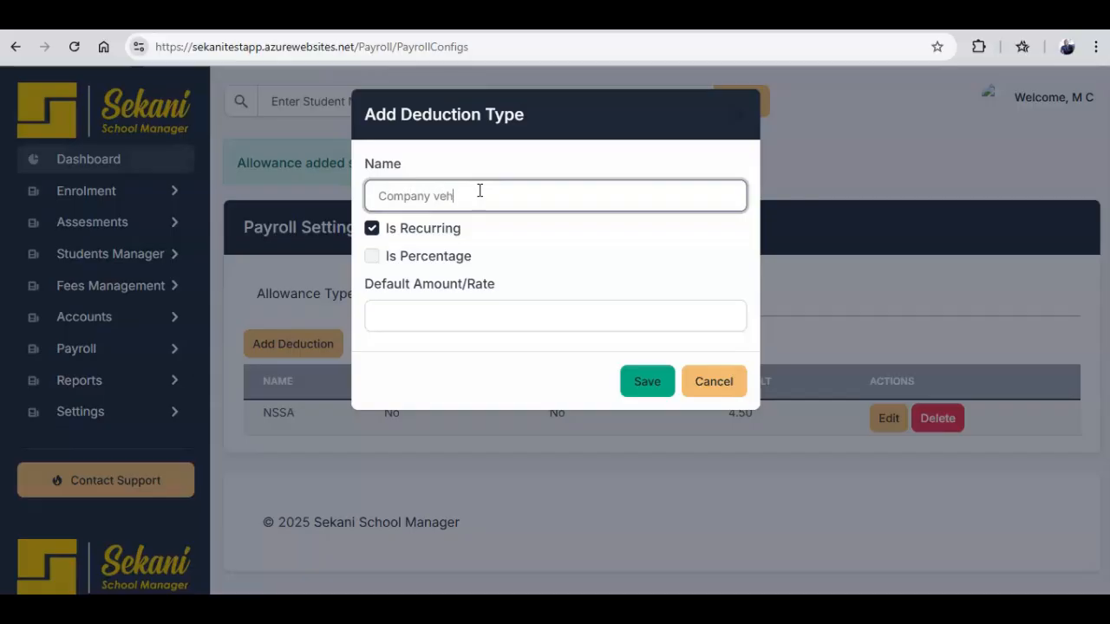
text(icle)
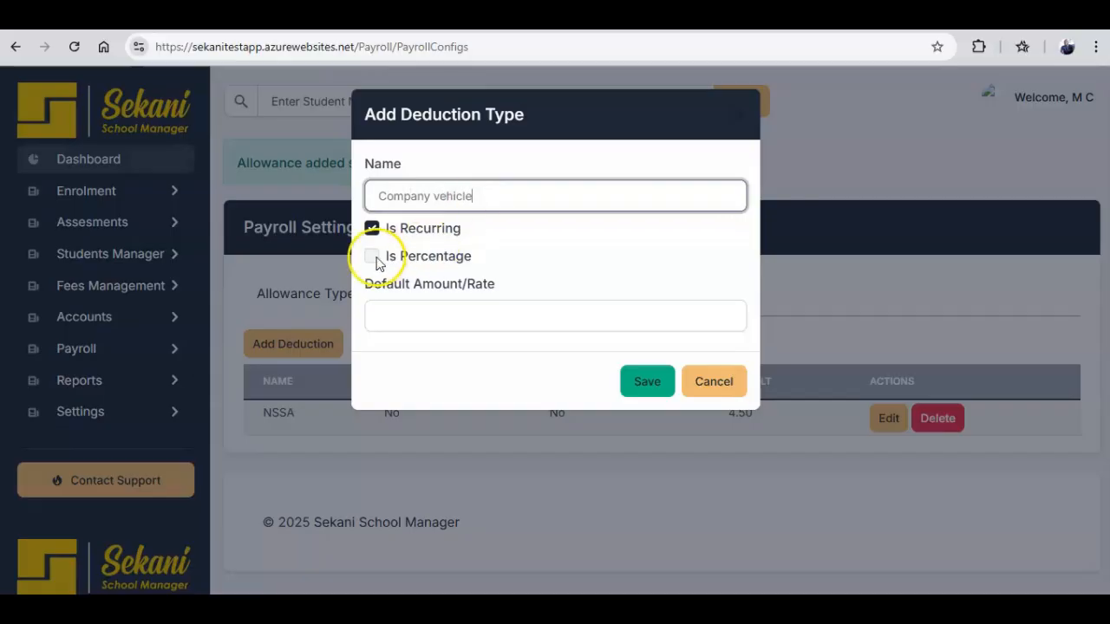
click(372, 256)
click(372, 228)
click(372, 228)
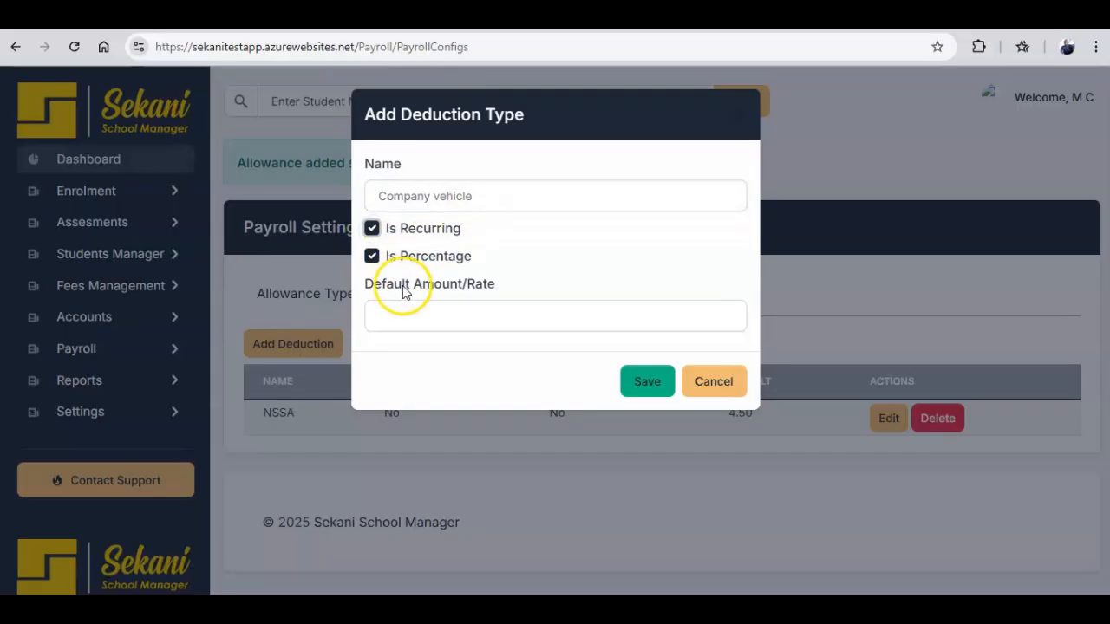
click(404, 315)
text(20)
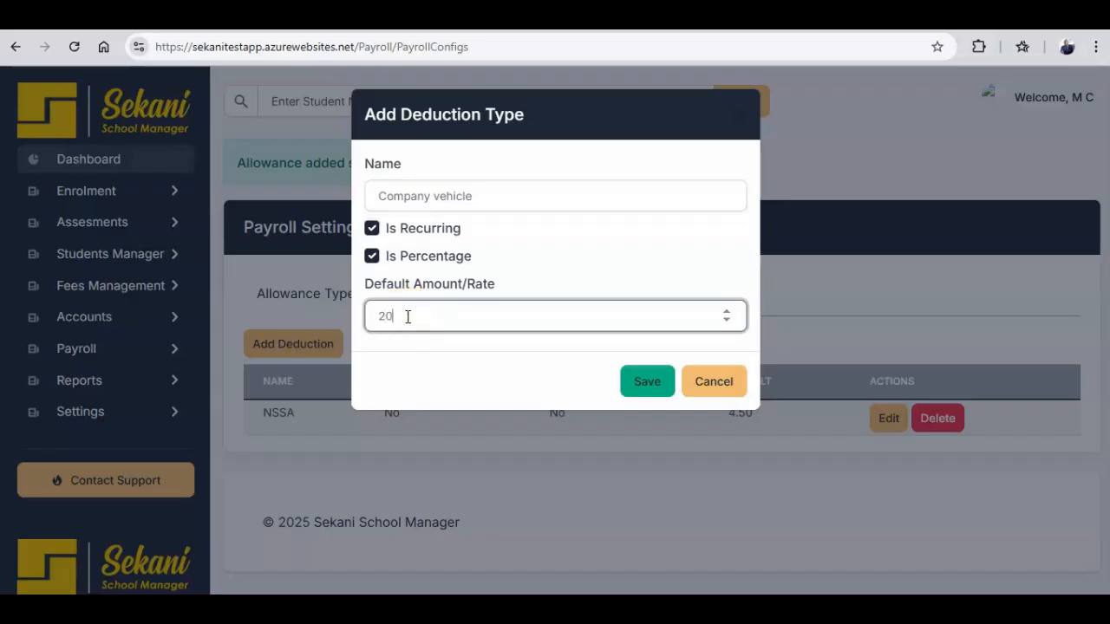
click(642, 382)
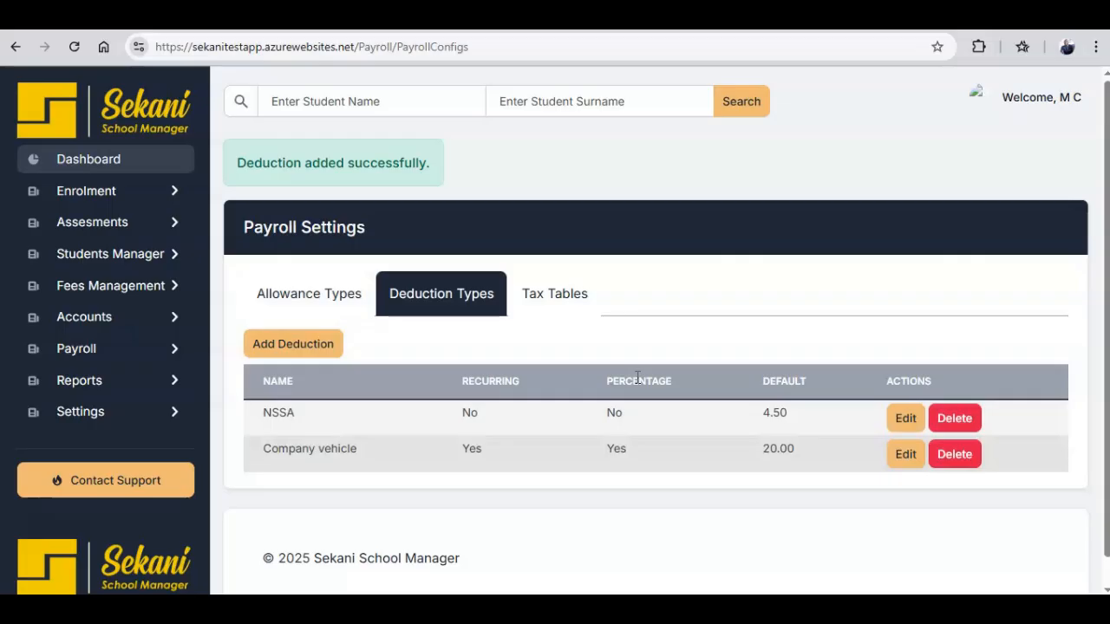
Add a 0–100 band at 0% rate, no fixed amount, to the Monthly Zimbabwe tax table.
click(571, 302)
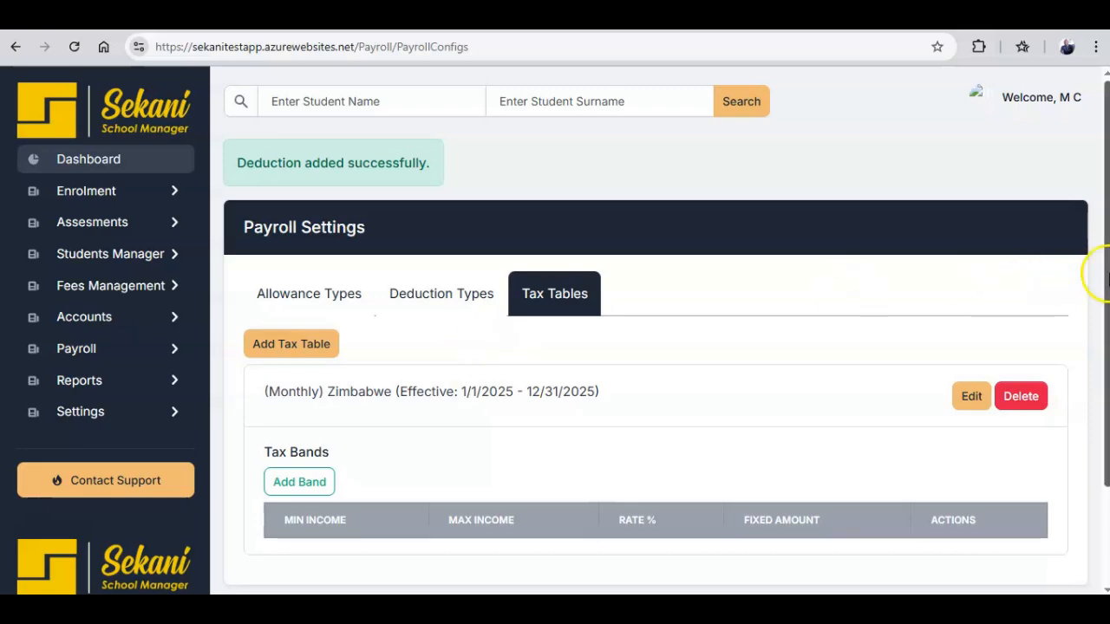
drag(1098, 274, 1102, 355)
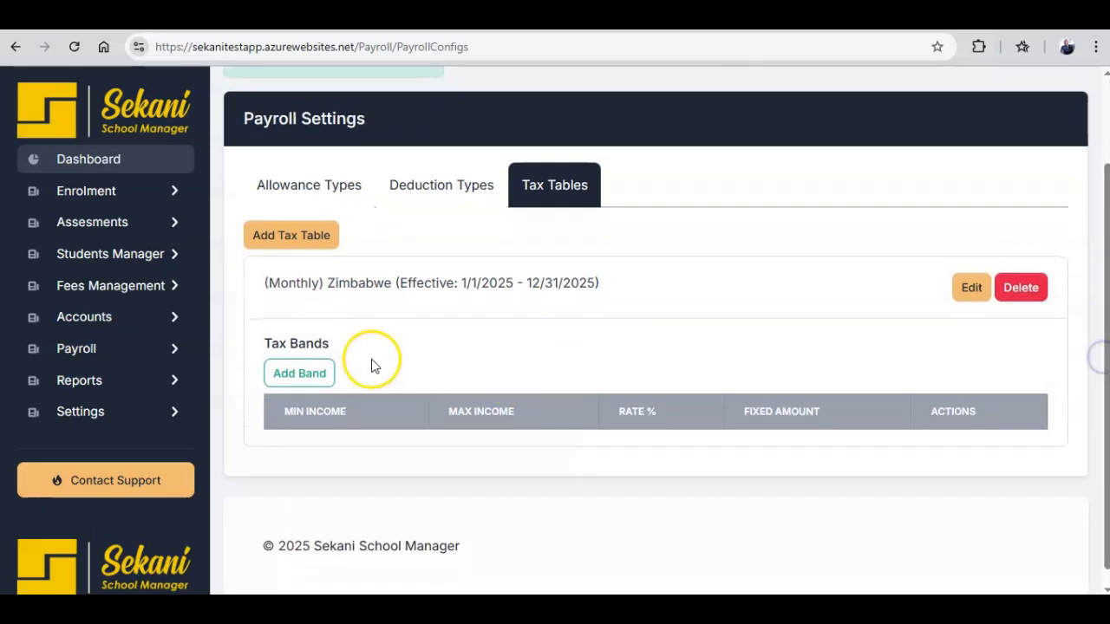
click(308, 375)
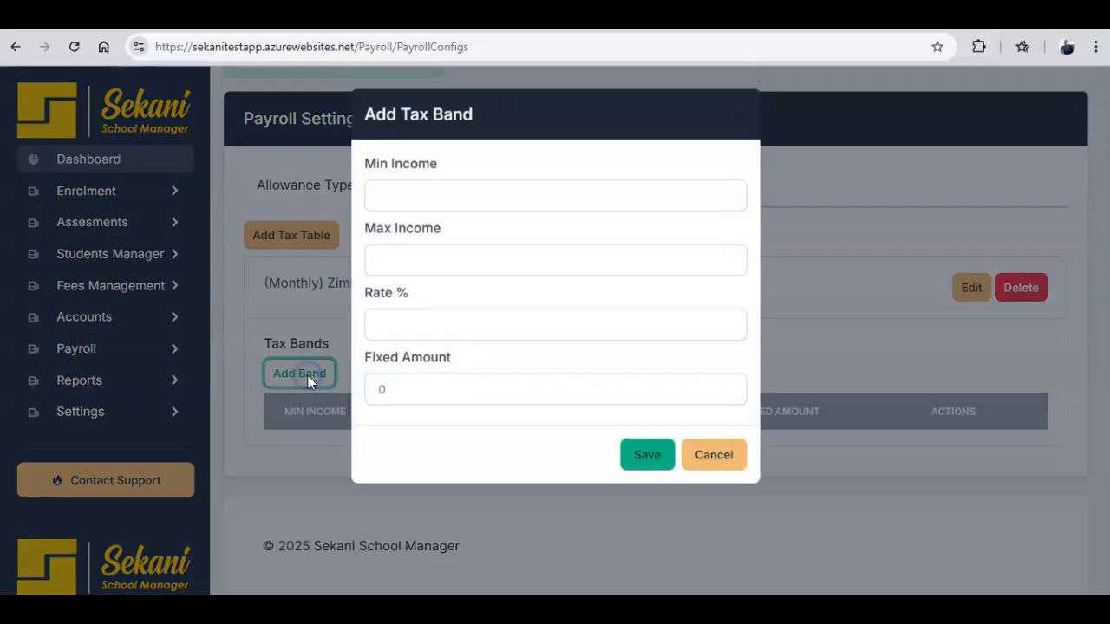
click(446, 202)
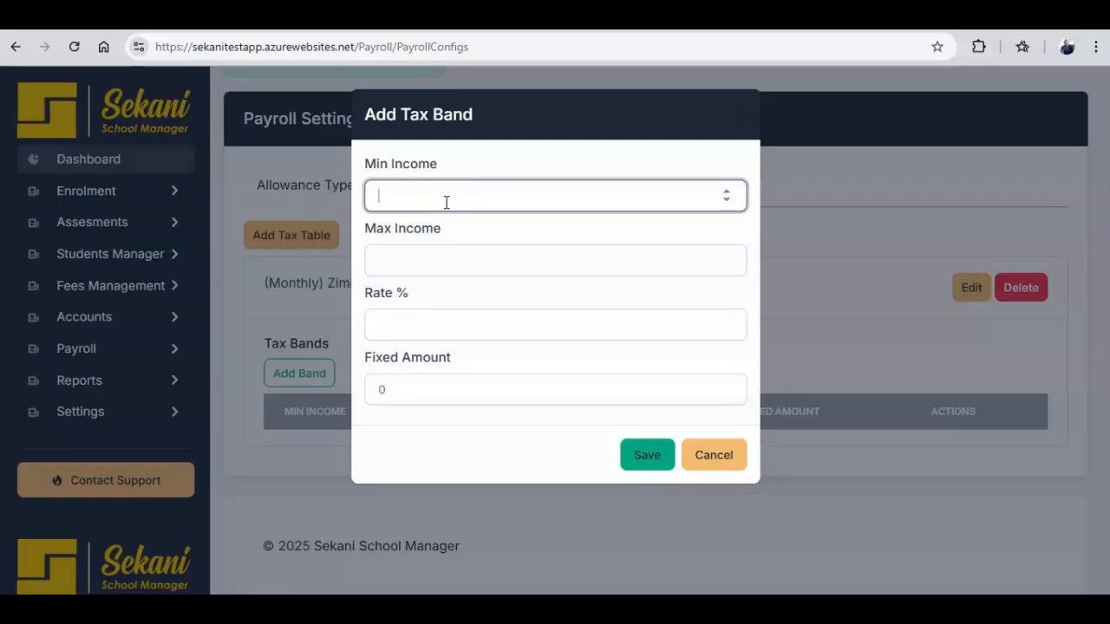
text(0)
click(448, 264)
text(1)
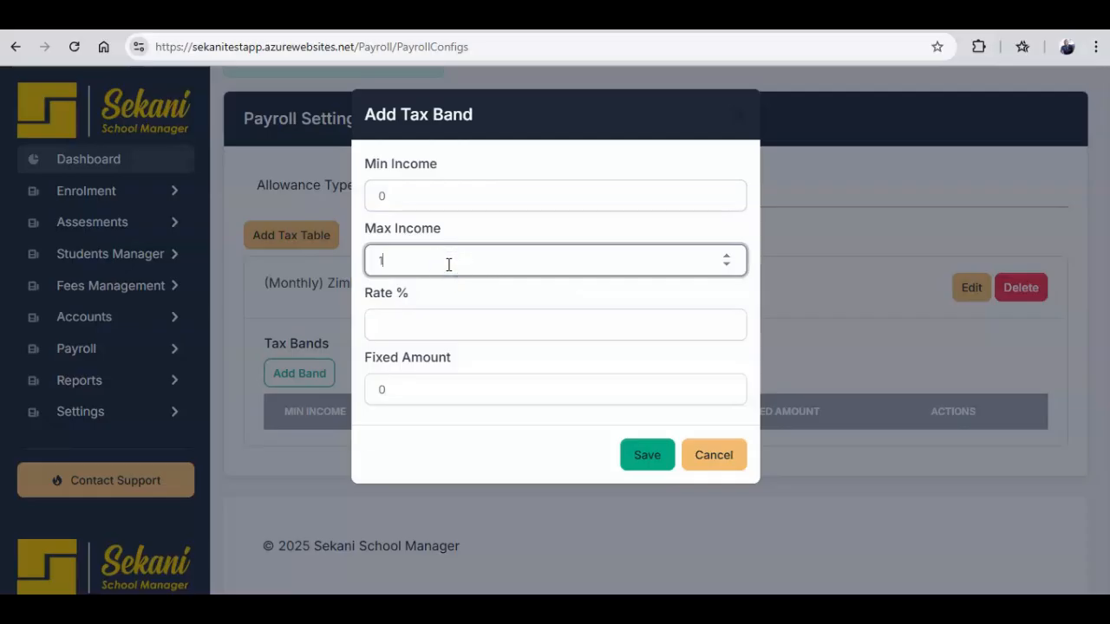
text(00)
click(445, 328)
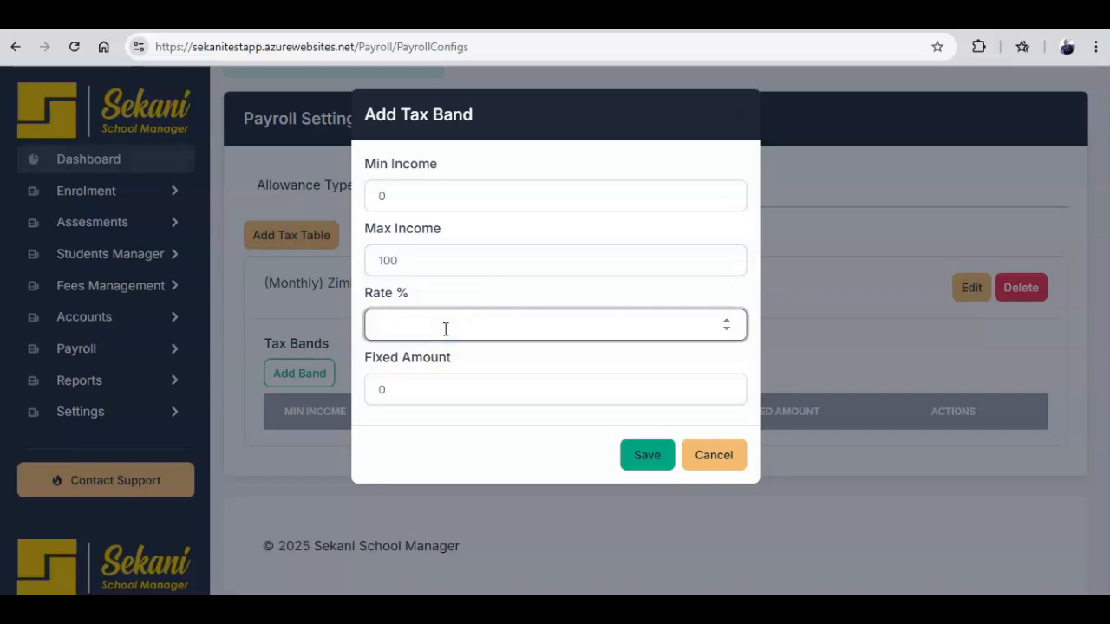
text(0)
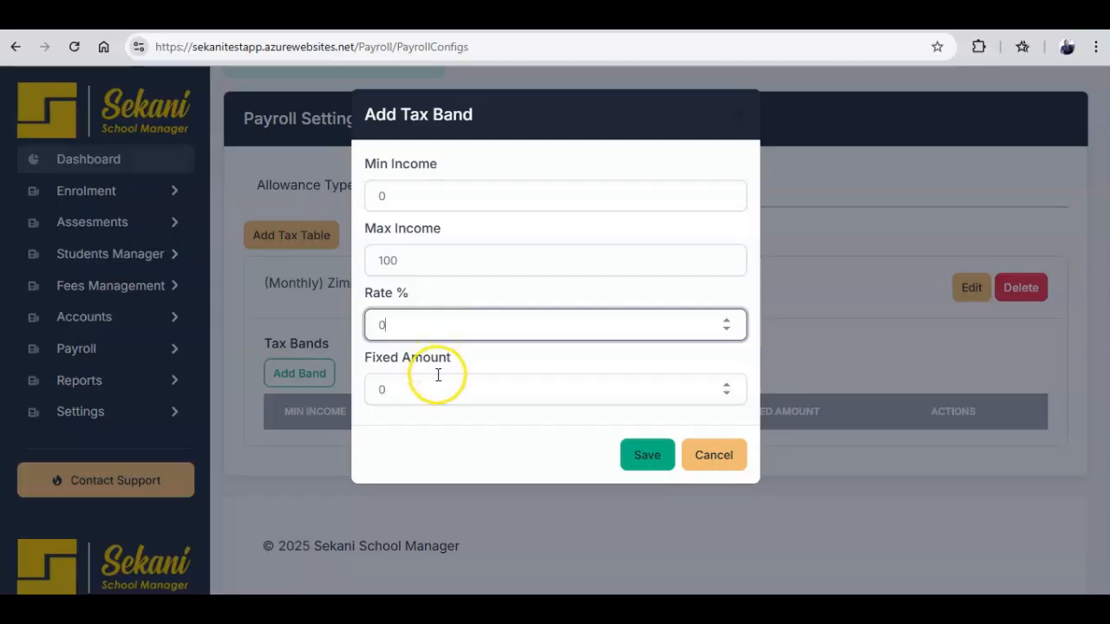
scroll(437, 382, down, 1)
click(640, 452)
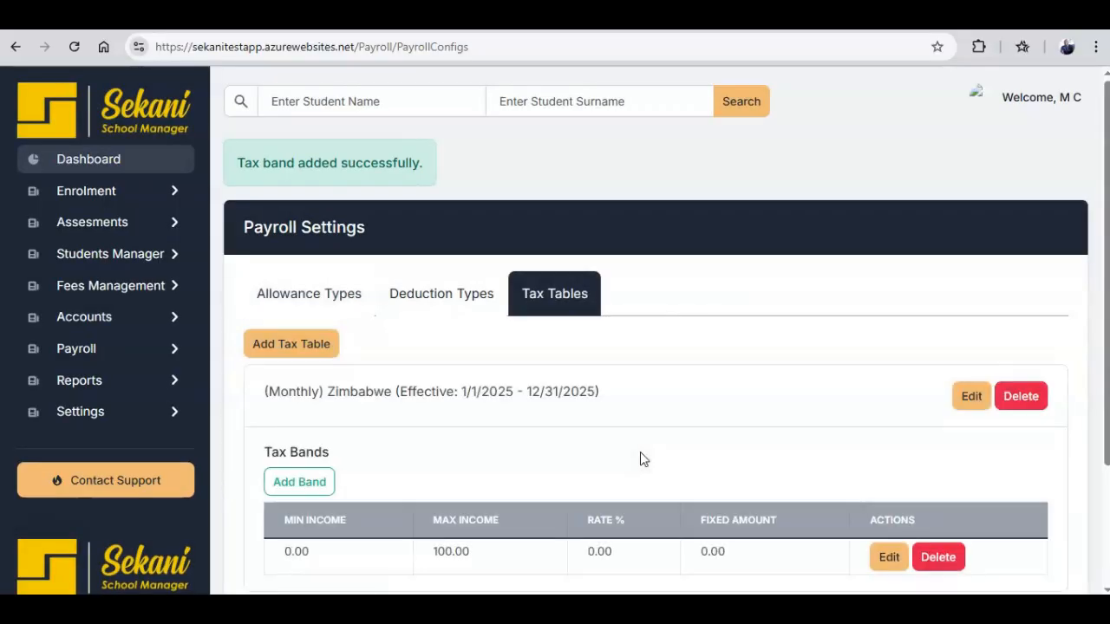
Add a 100.01–300 band at 20% with 20.00 fixed amount, then start a new tax table.
drag(1107, 269, 1107, 378)
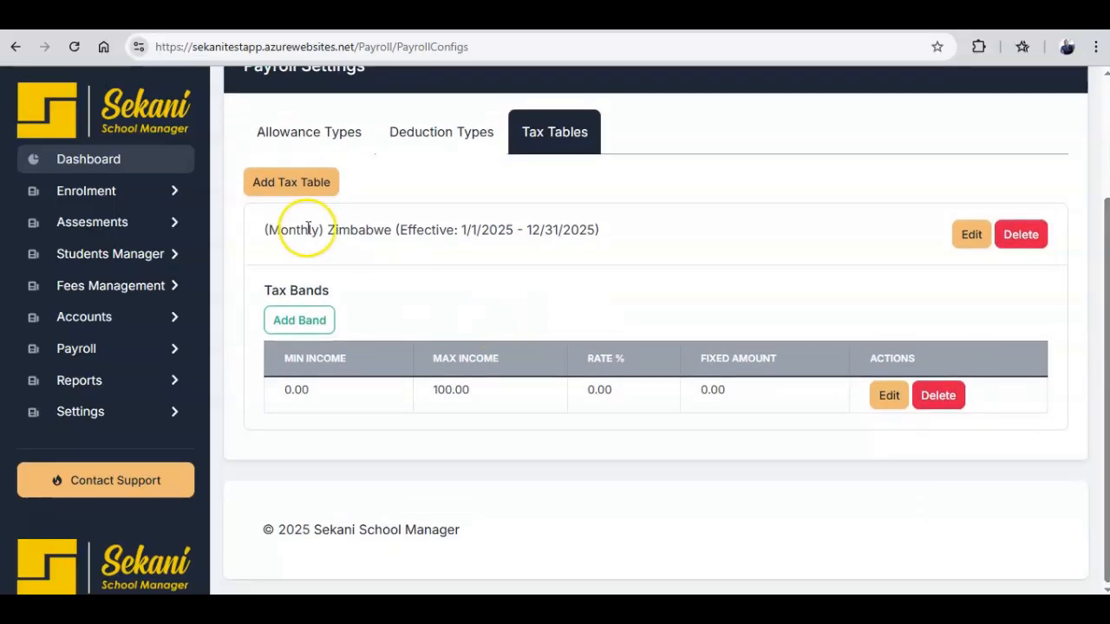
drag(267, 230, 327, 229)
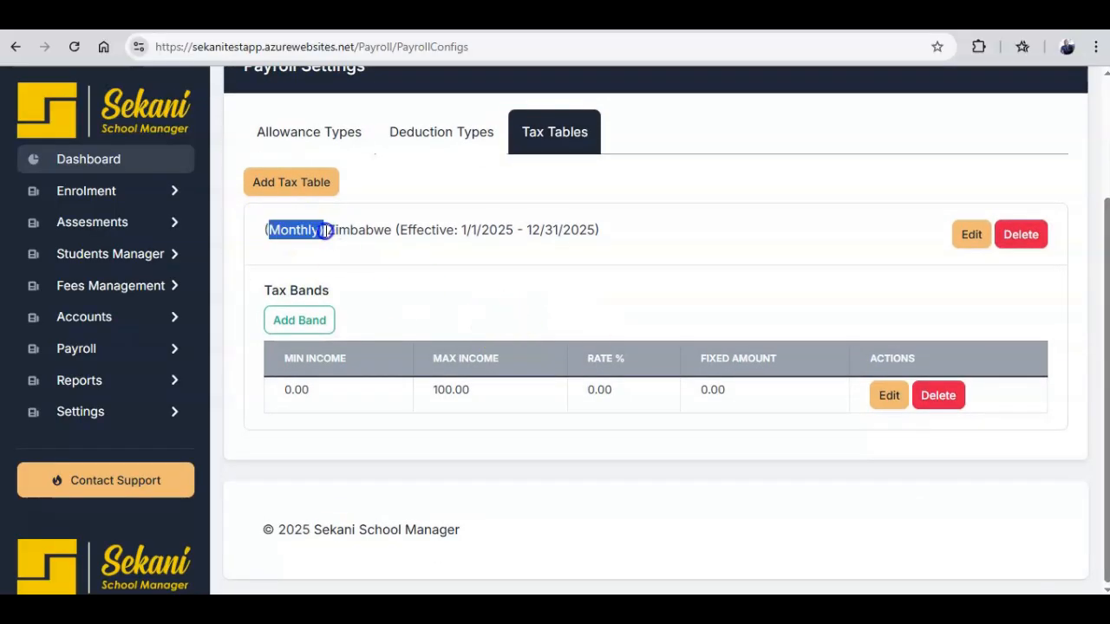
click(323, 323)
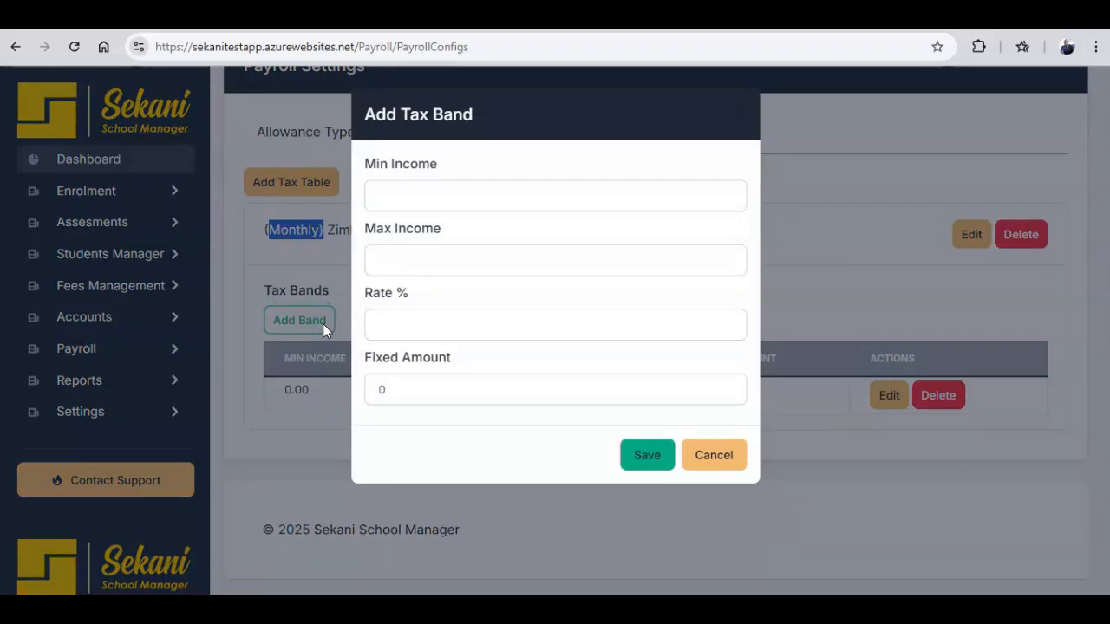
click(394, 199)
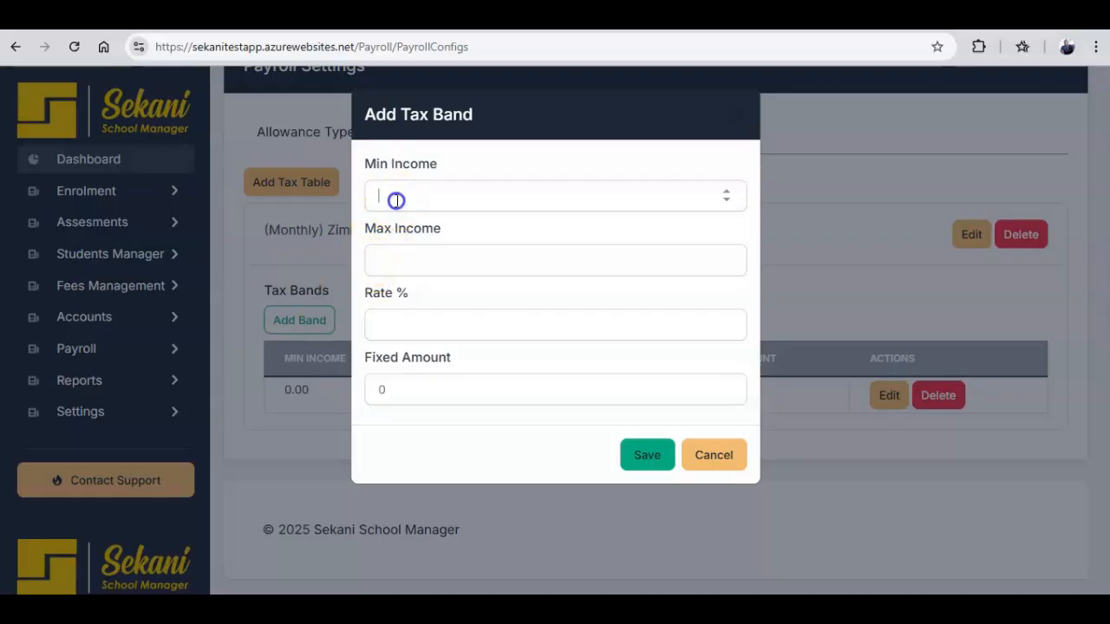
text(100.01)
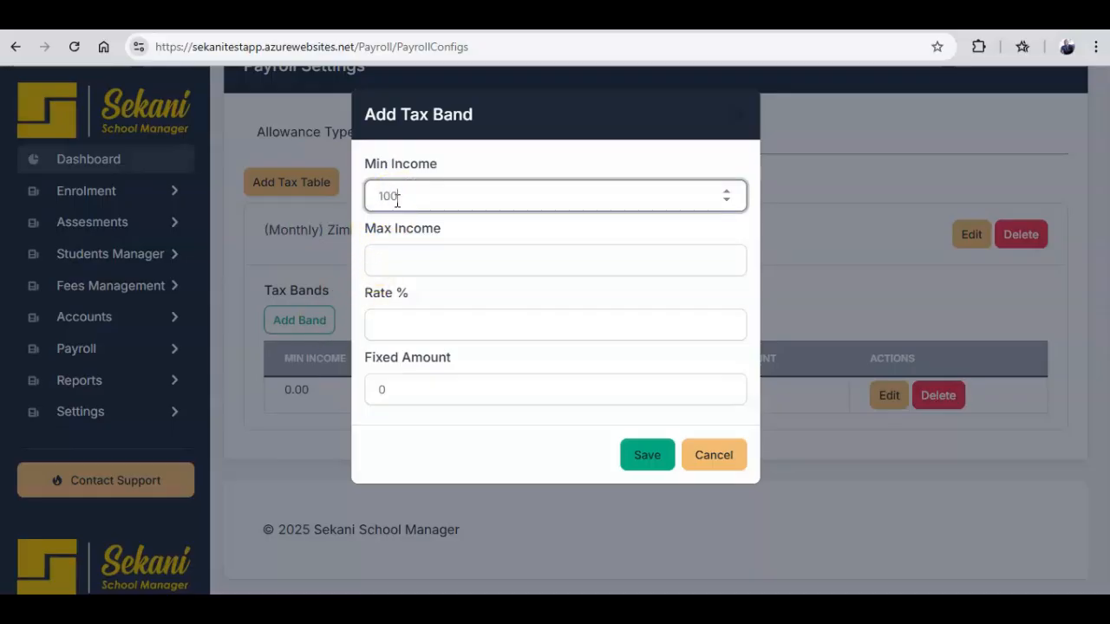
click(406, 264)
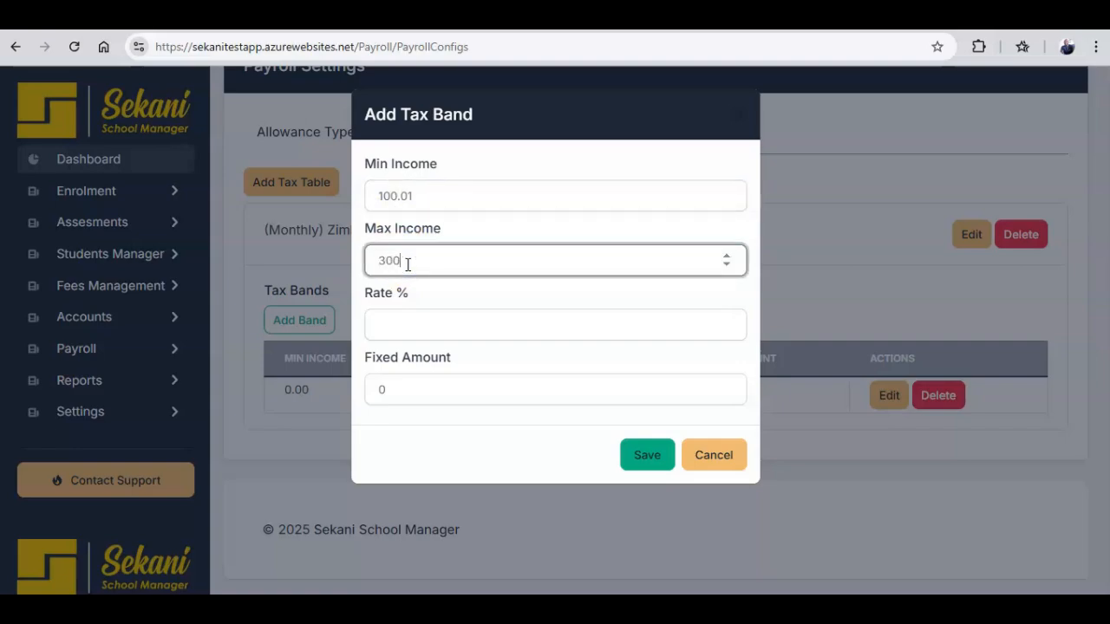
click(409, 315)
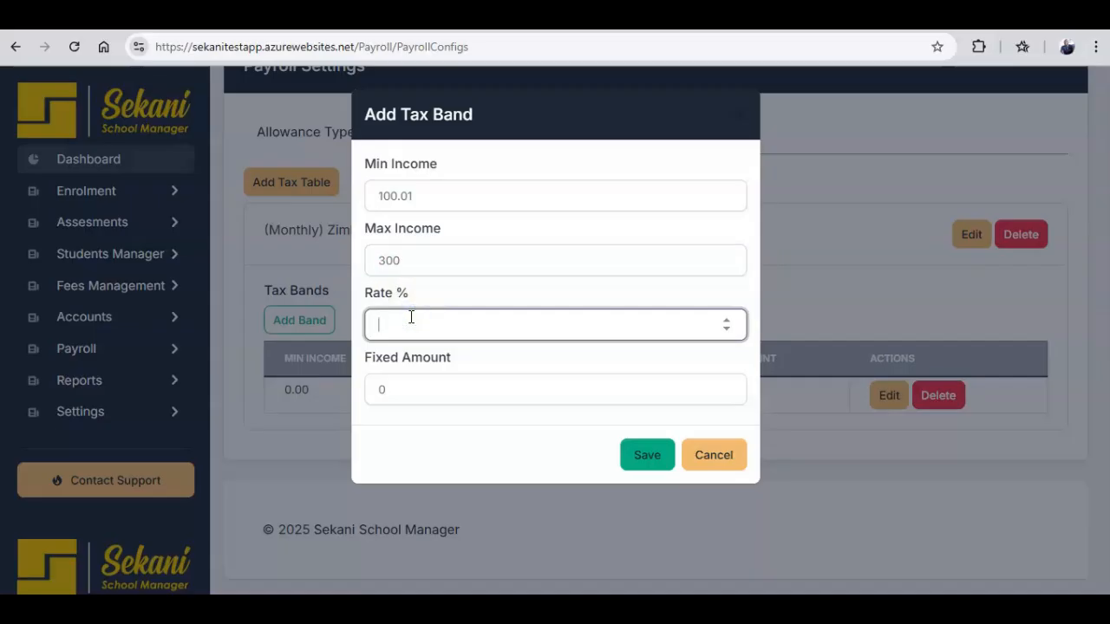
click(423, 390)
key(BackSpace)
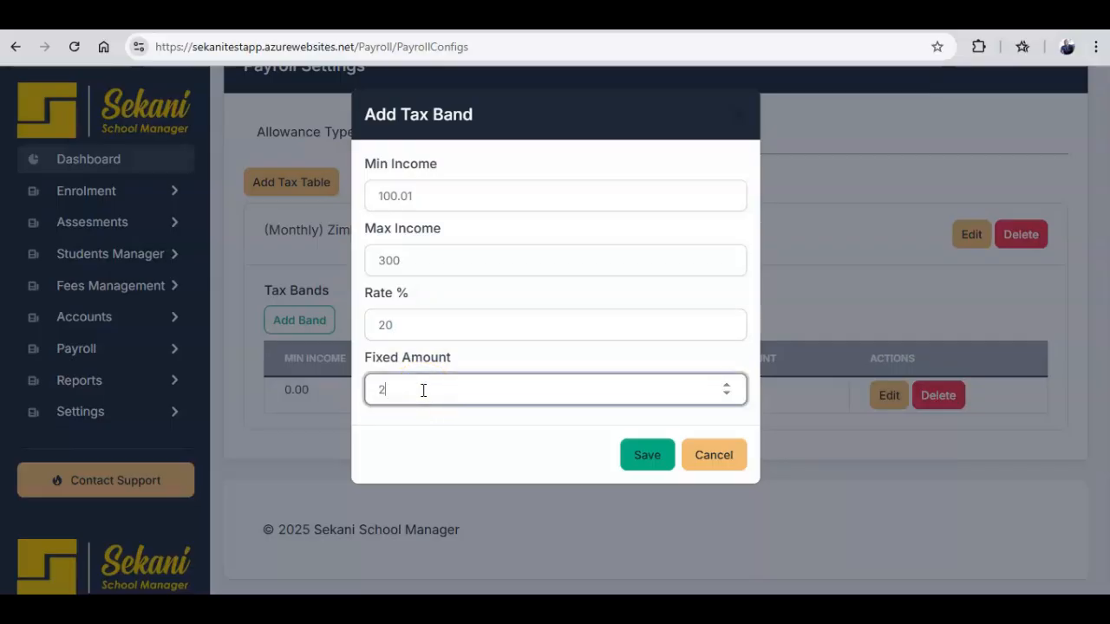
click(642, 454)
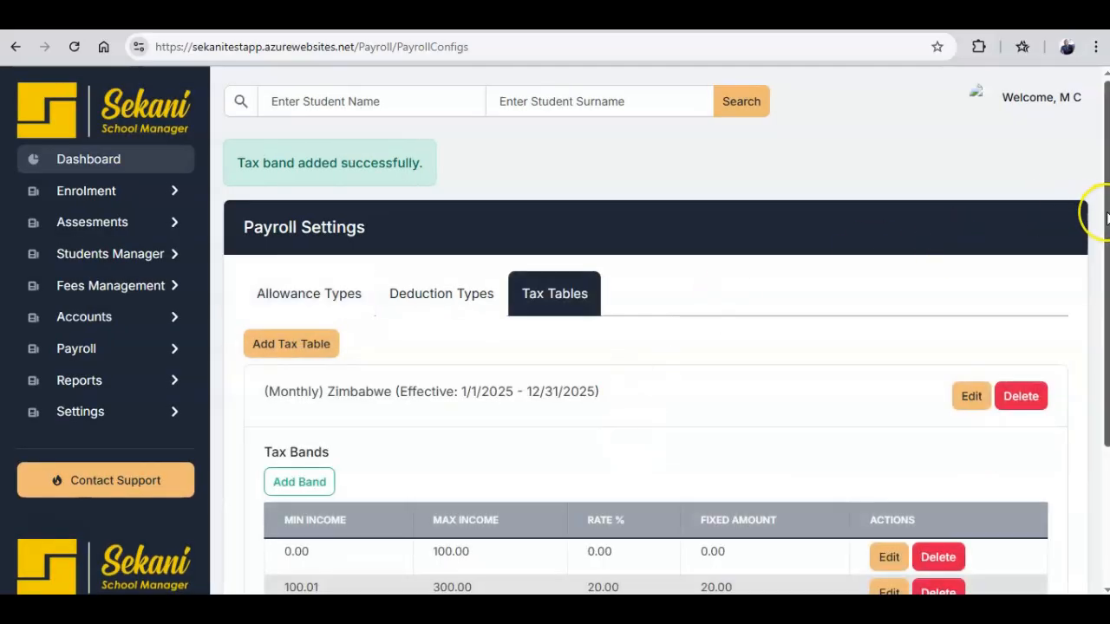
drag(1106, 215, 1103, 260)
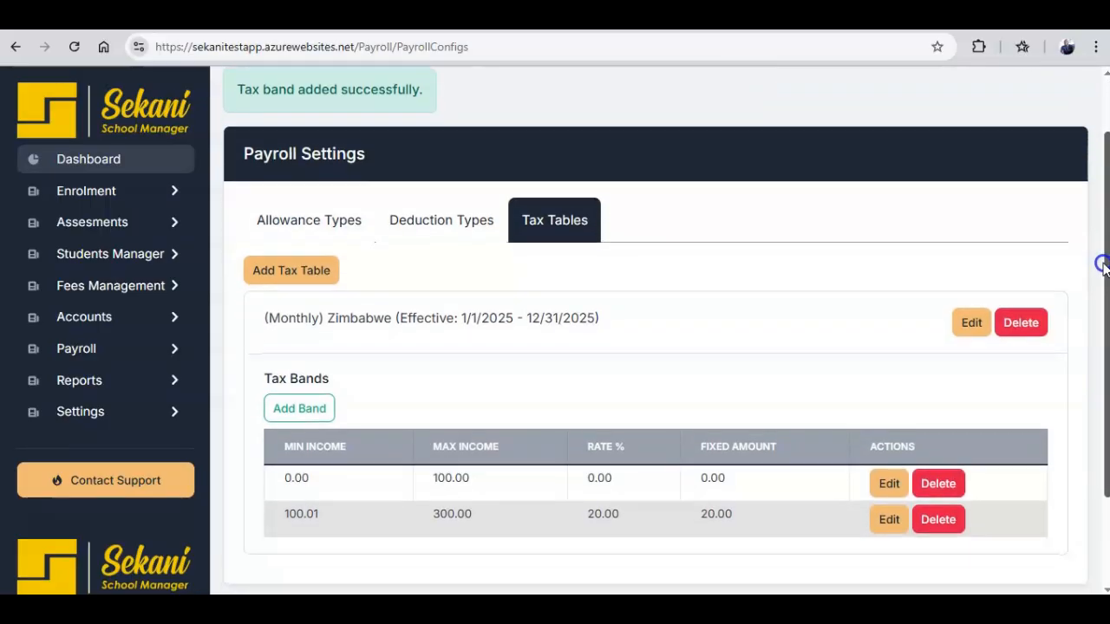
click(317, 271)
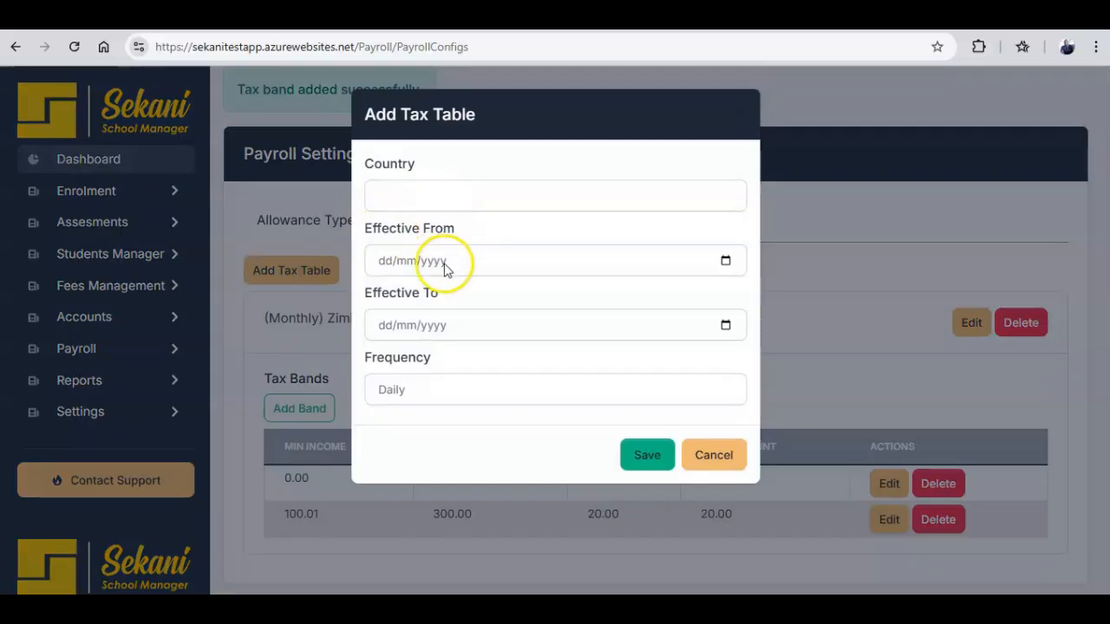
Check the new table's frequency options, then discard the Add Tax Table form unsaved.
click(432, 385)
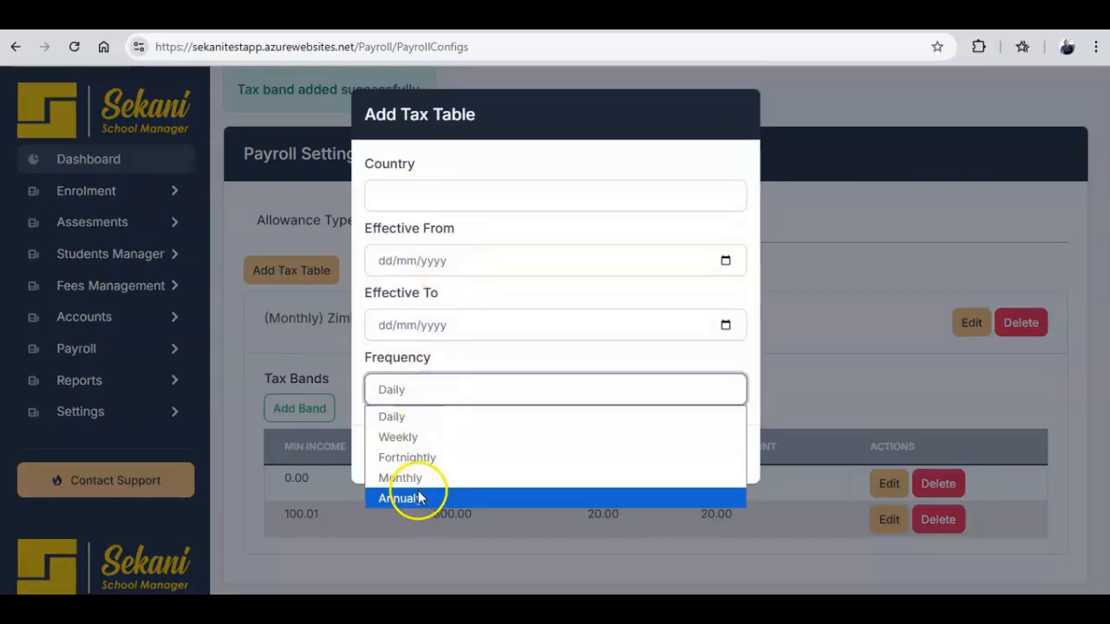
click(771, 200)
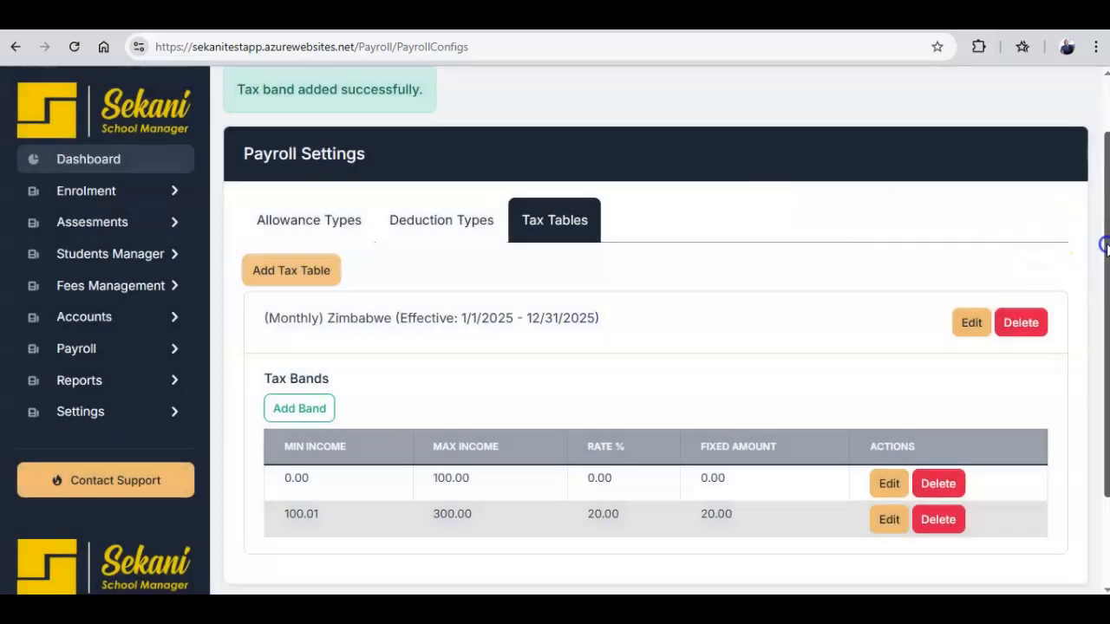
scroll(1100, 310, down, 1)
scroll(1100, 312, up, 2)
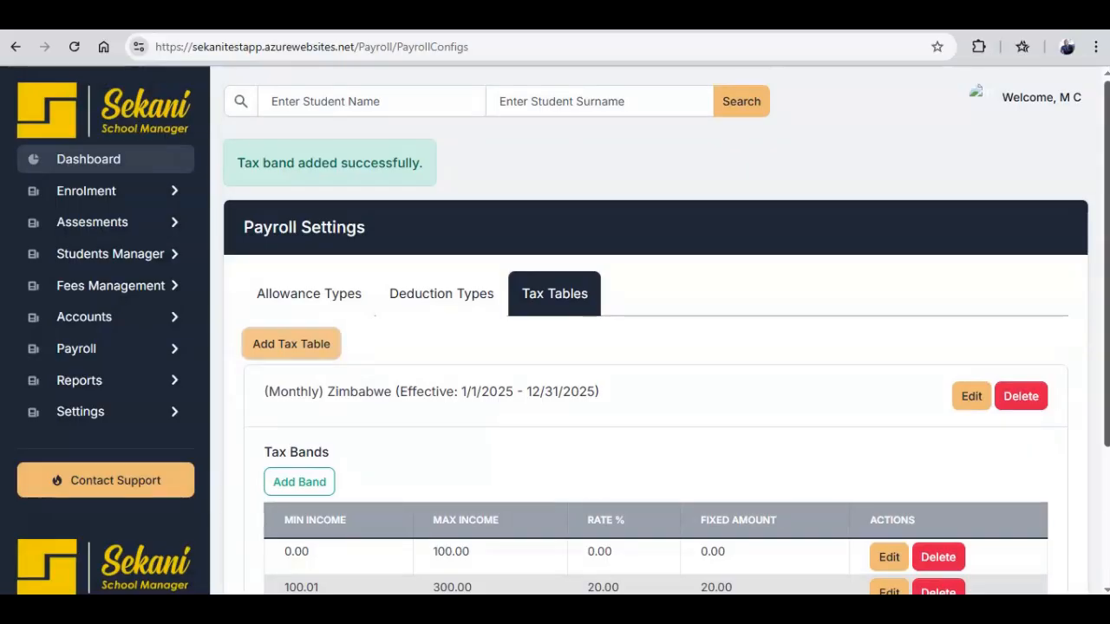
Go to Payroll > Employees and open a blank Add Employee form.
click(152, 355)
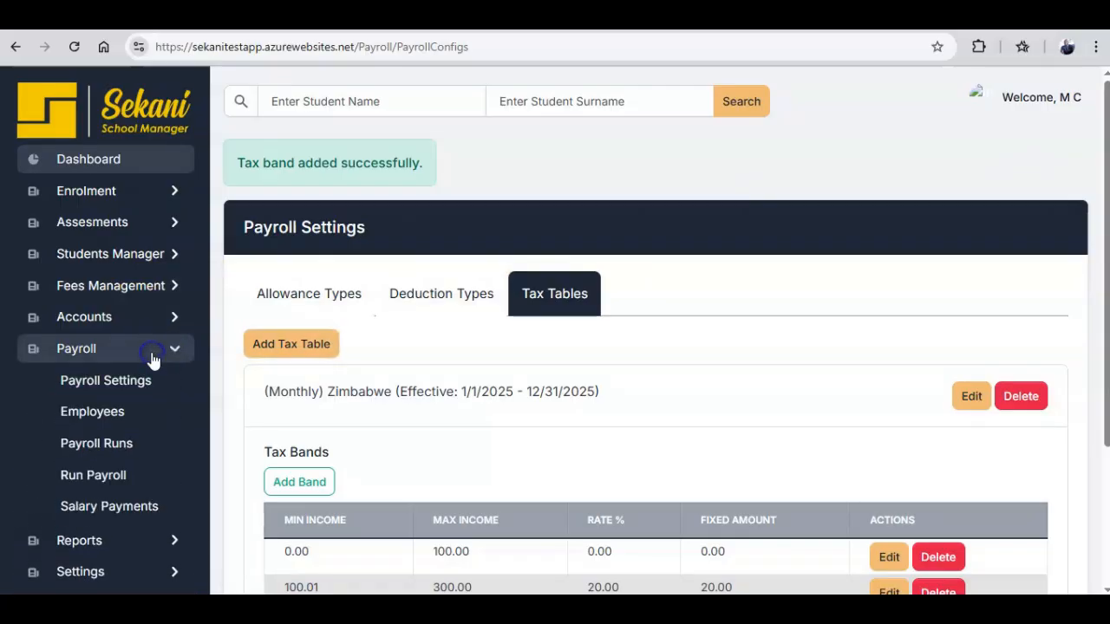
click(141, 414)
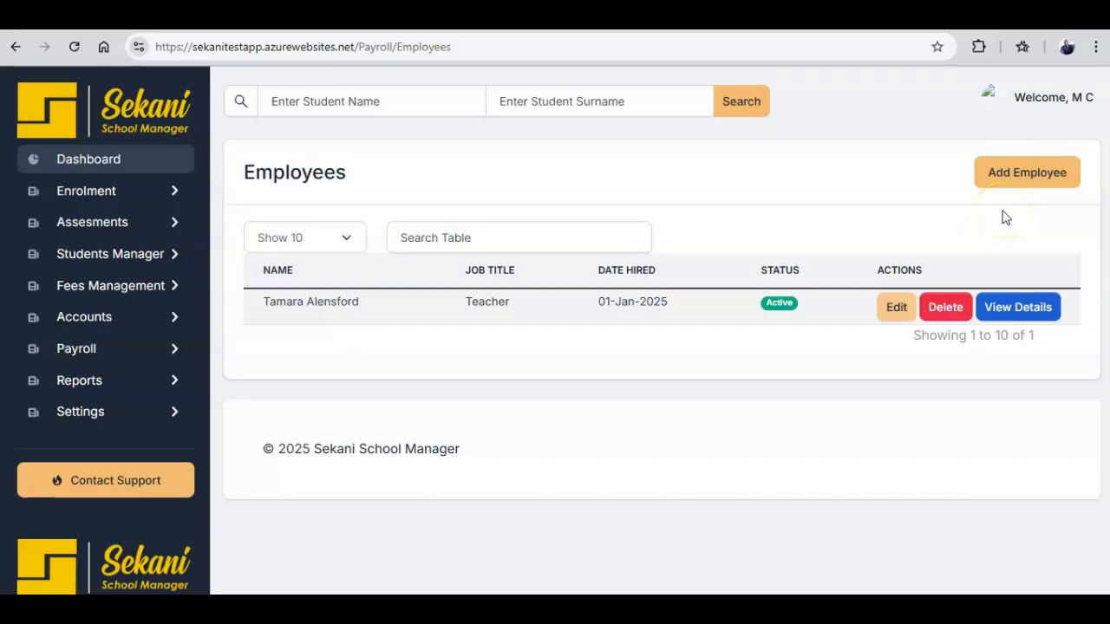
click(1017, 184)
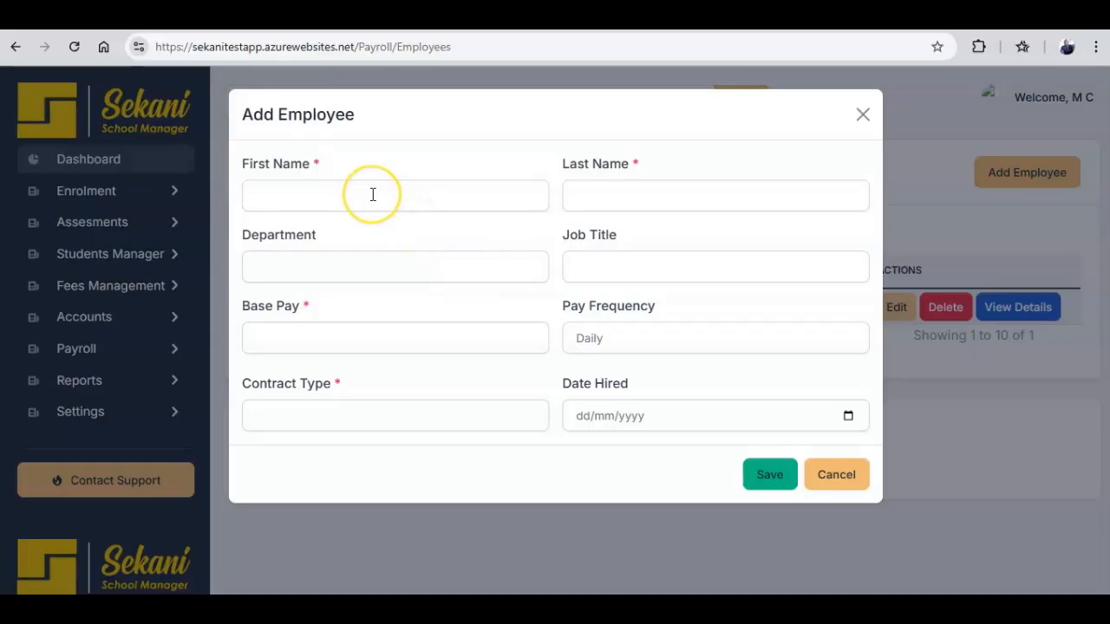
Enter the employee's first and last name, department Admin, and job title Secretary.
click(373, 194)
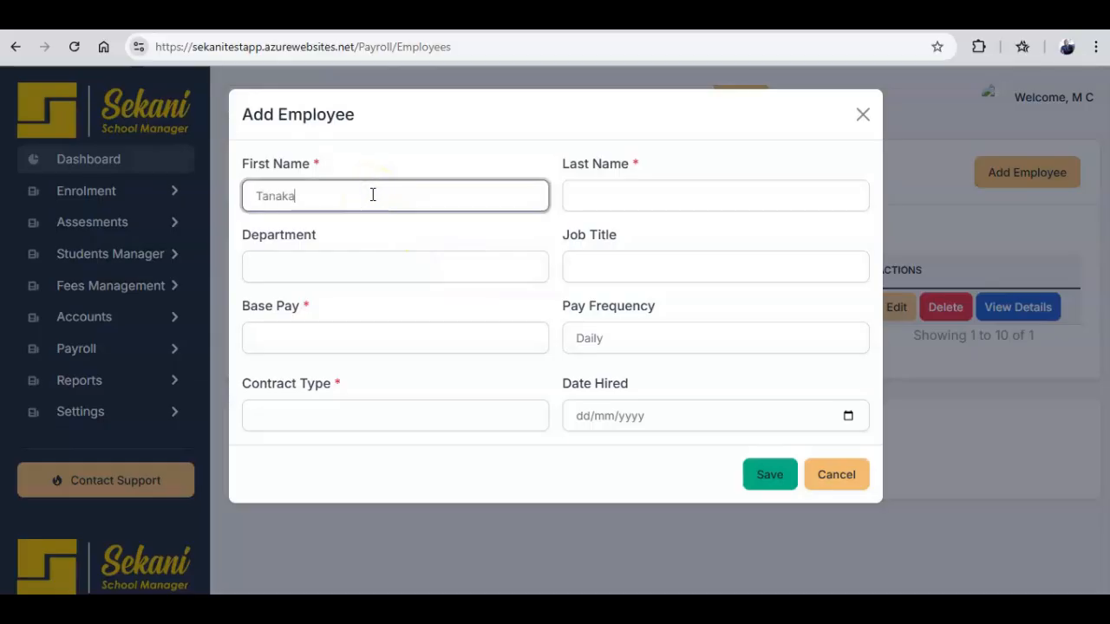
click(587, 202)
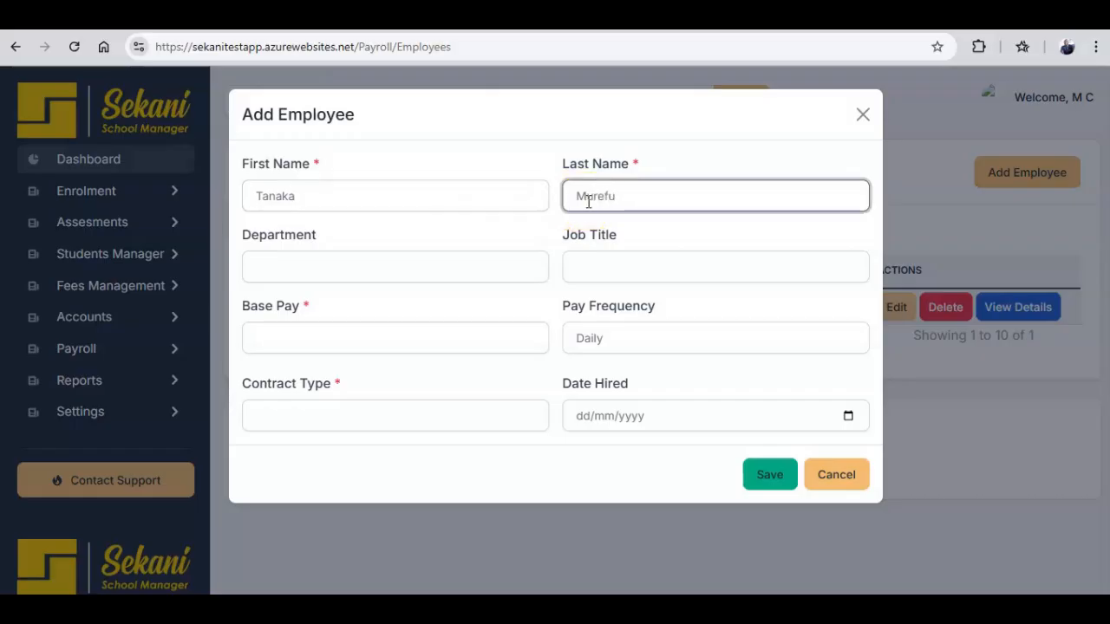
click(463, 271)
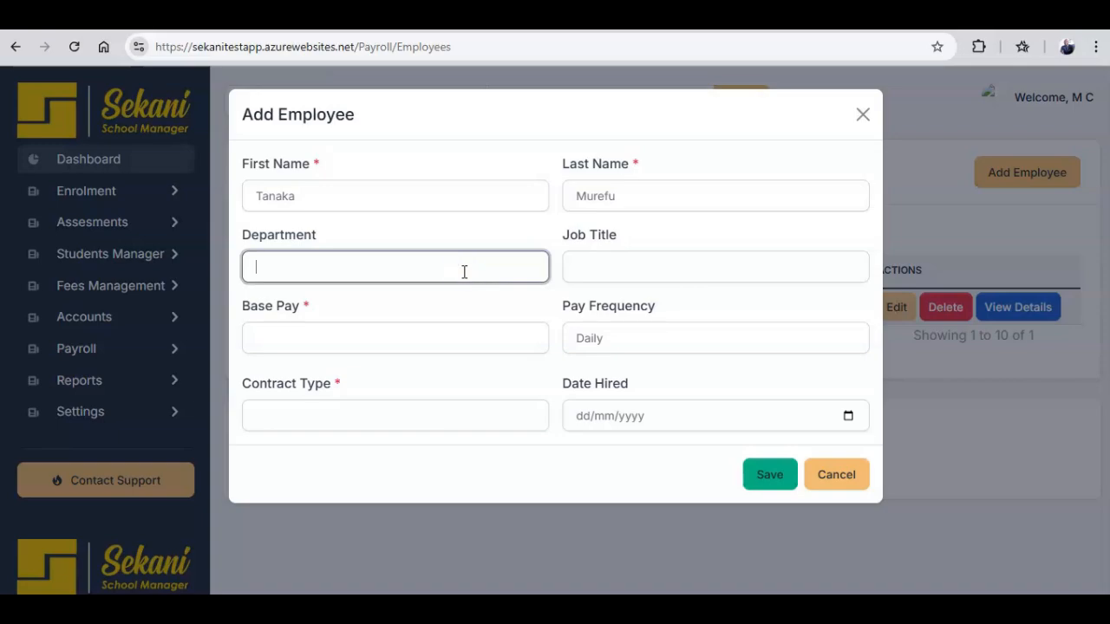
text(Admin)
click(564, 267)
text(Secretary)
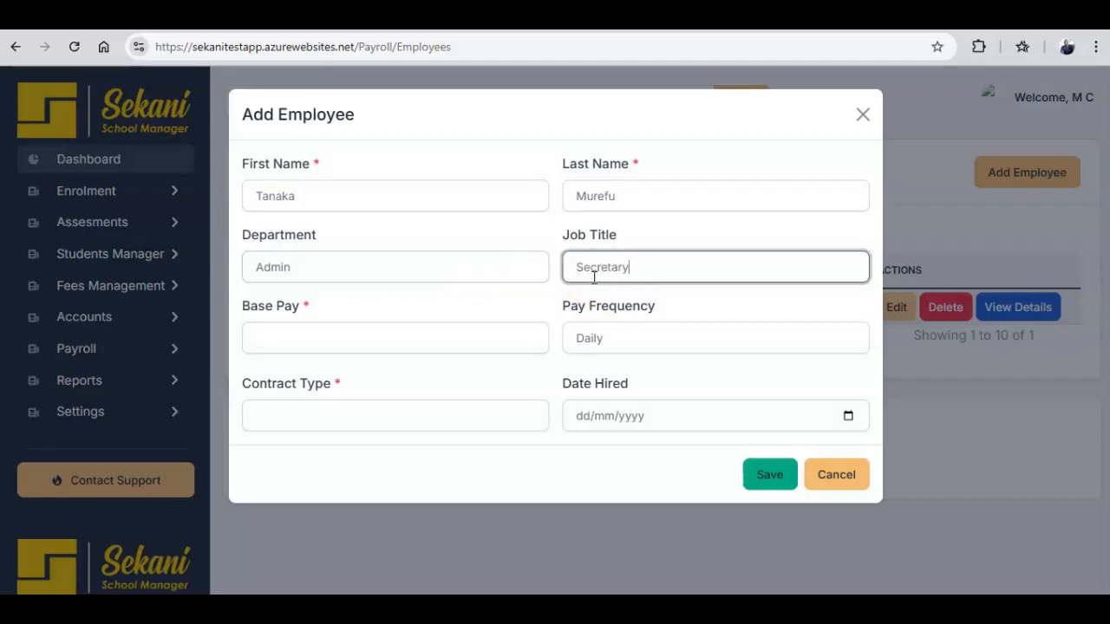
Set base pay 250 Monthly, Permanent contract, hire date 01/01/2025, and save the employee.
click(495, 329)
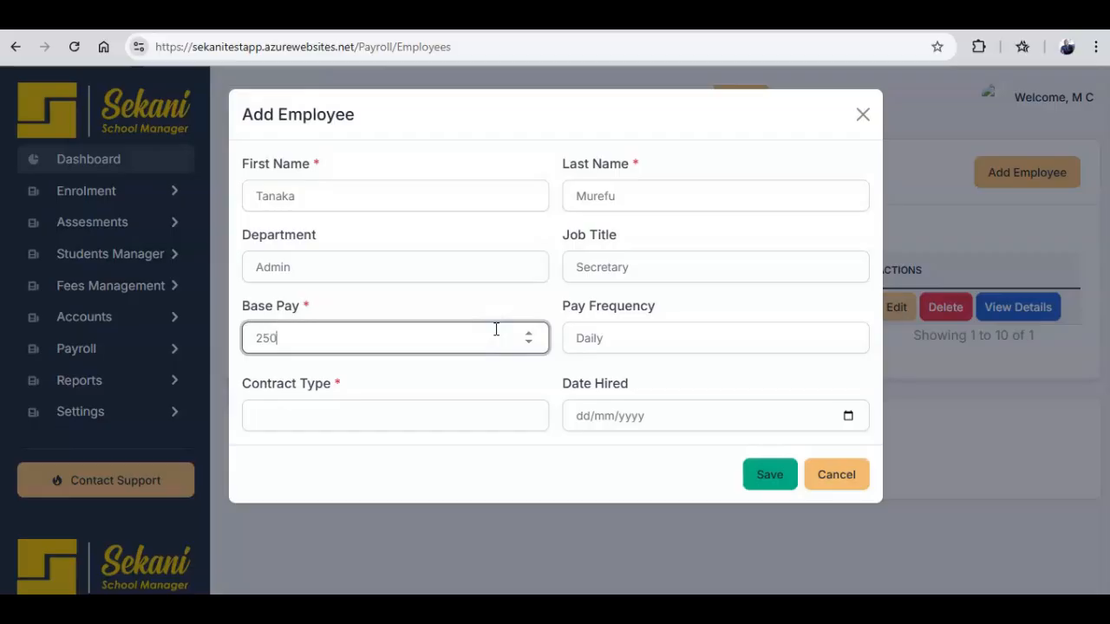
click(629, 339)
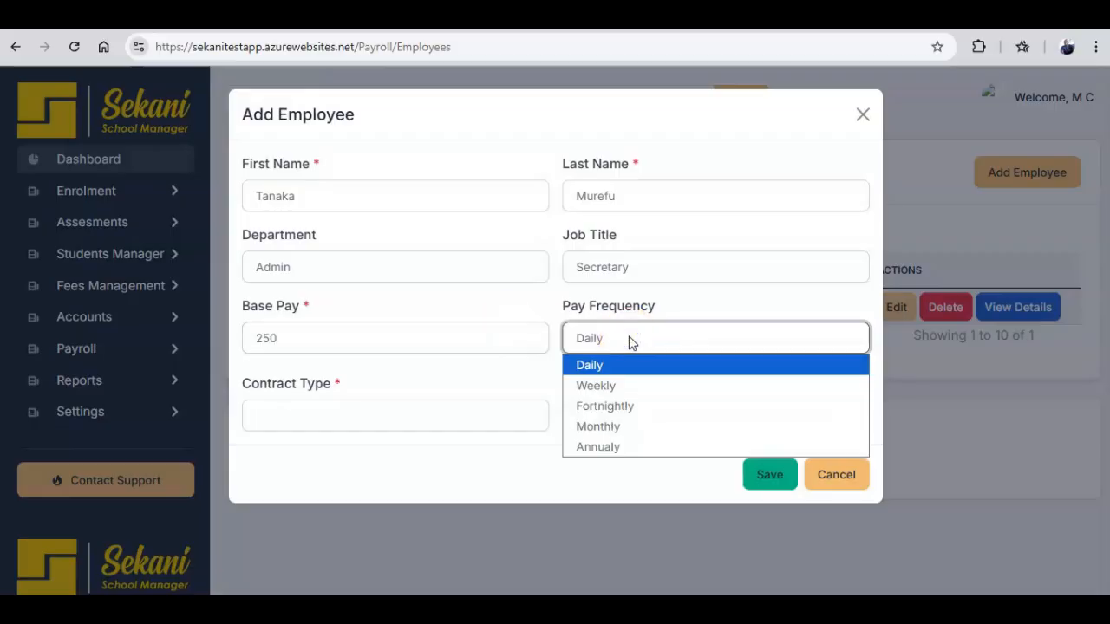
click(621, 426)
click(450, 413)
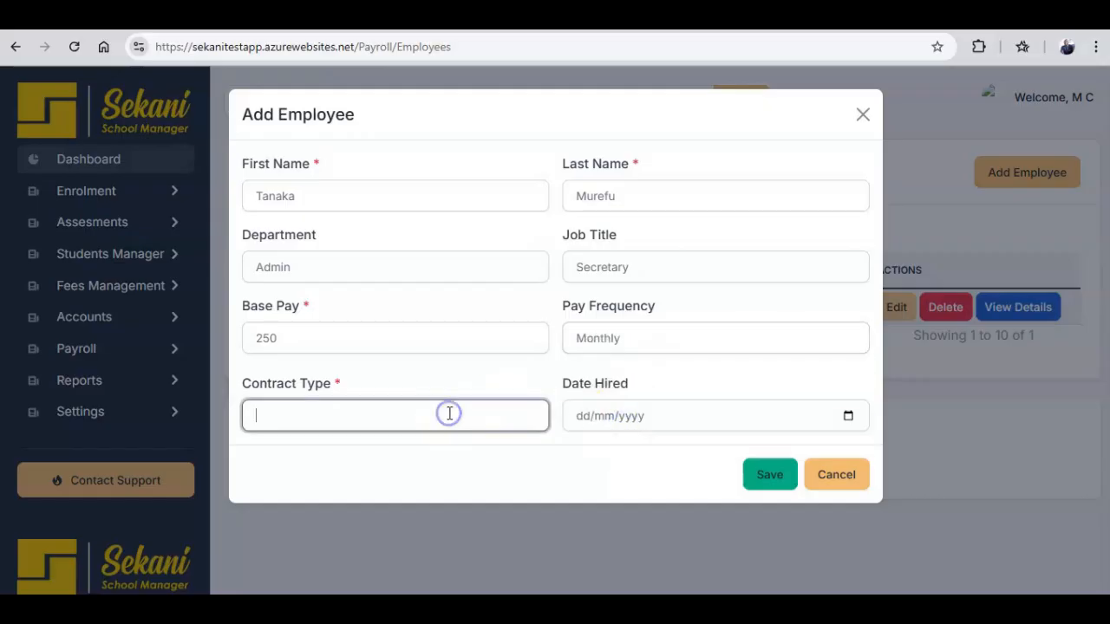
text(Permanent)
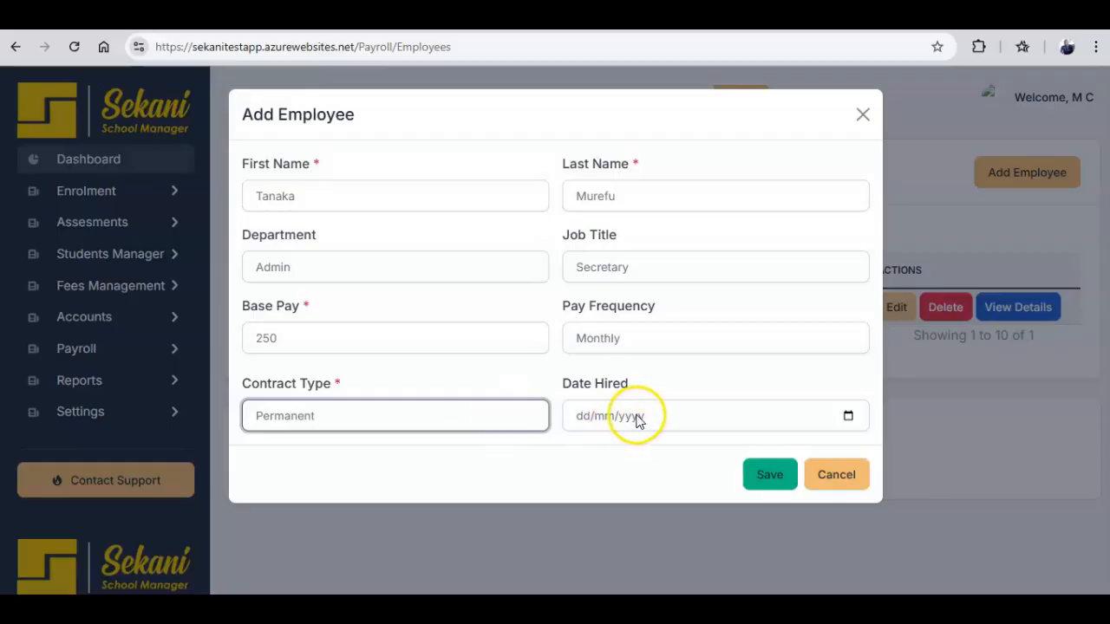
click(848, 416)
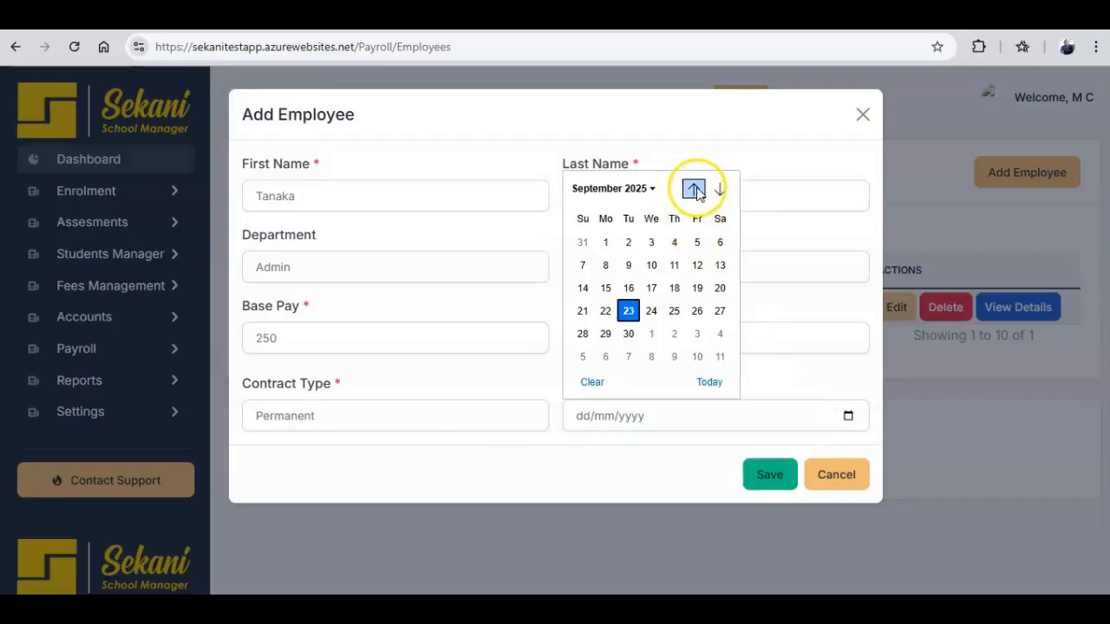
double_click(695, 189)
double_click(695, 190)
click(695, 189)
double_click(695, 189)
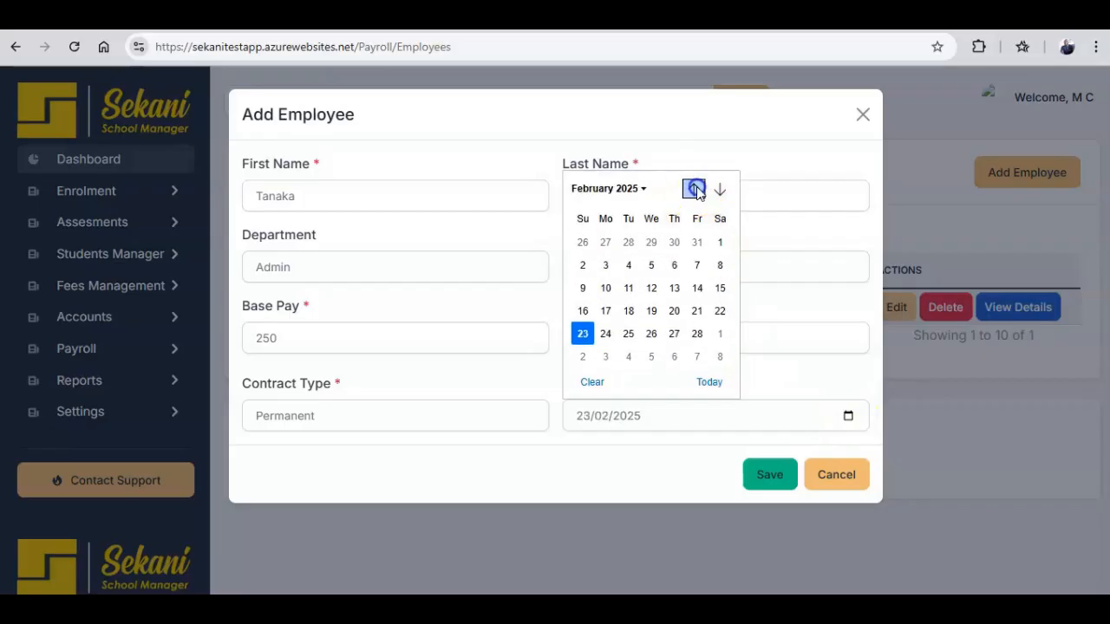
click(695, 190)
click(652, 242)
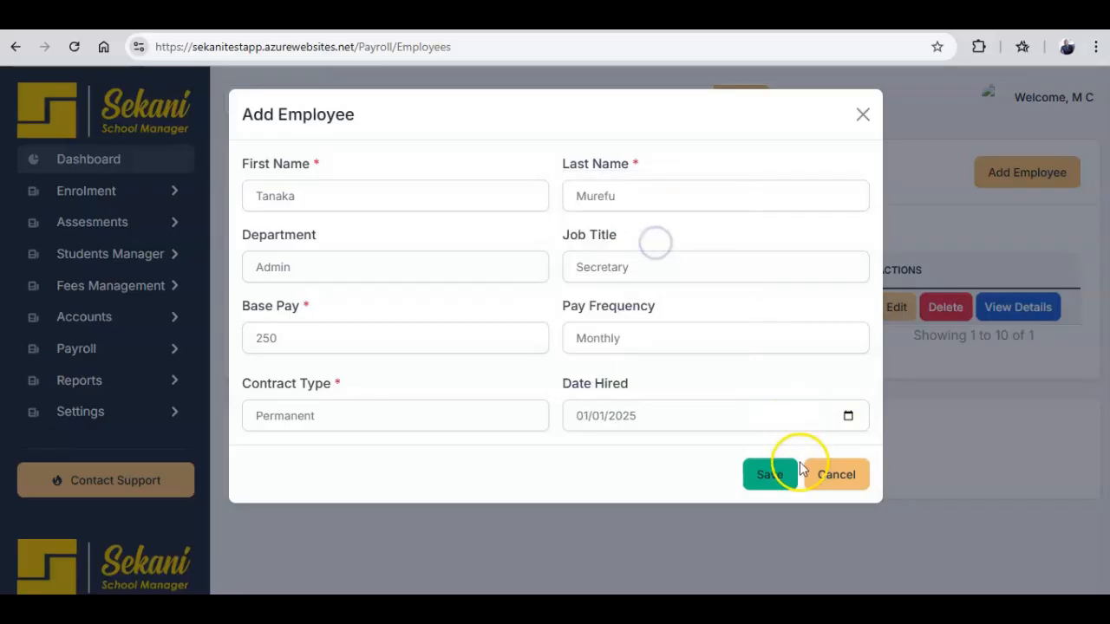
click(774, 477)
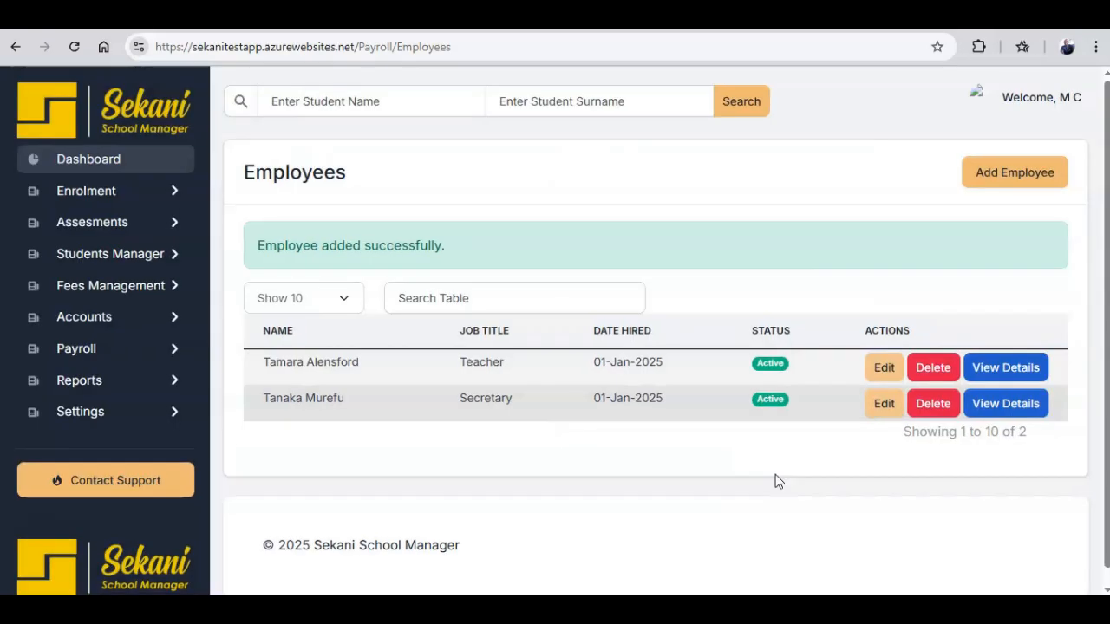
Open the Secretary's details, keep the record Active, and start a new allowance.
click(997, 407)
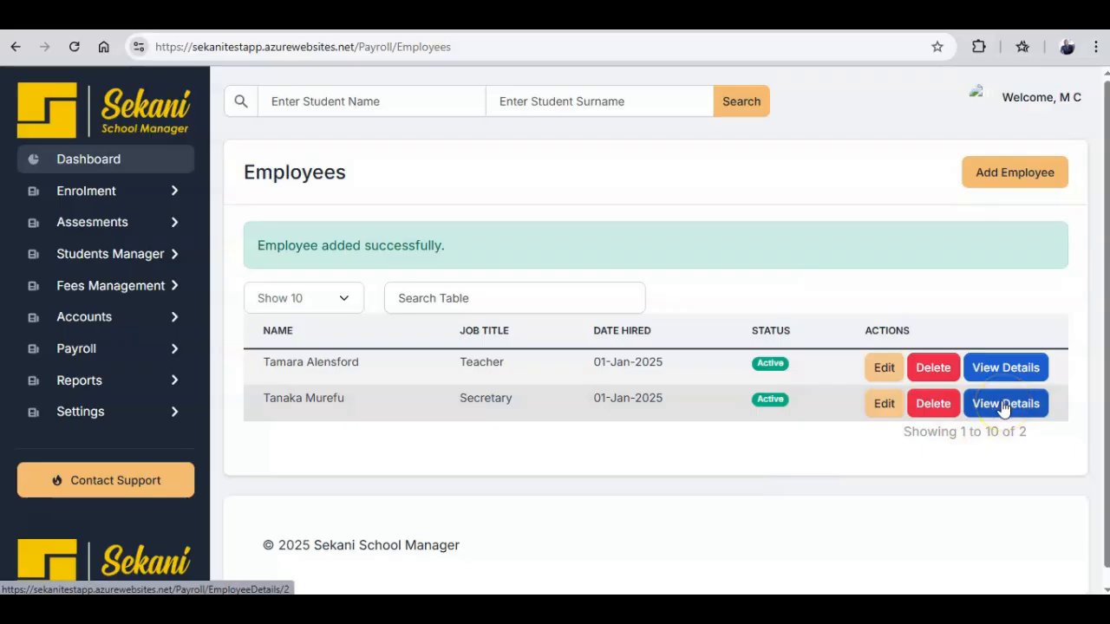
click(1004, 406)
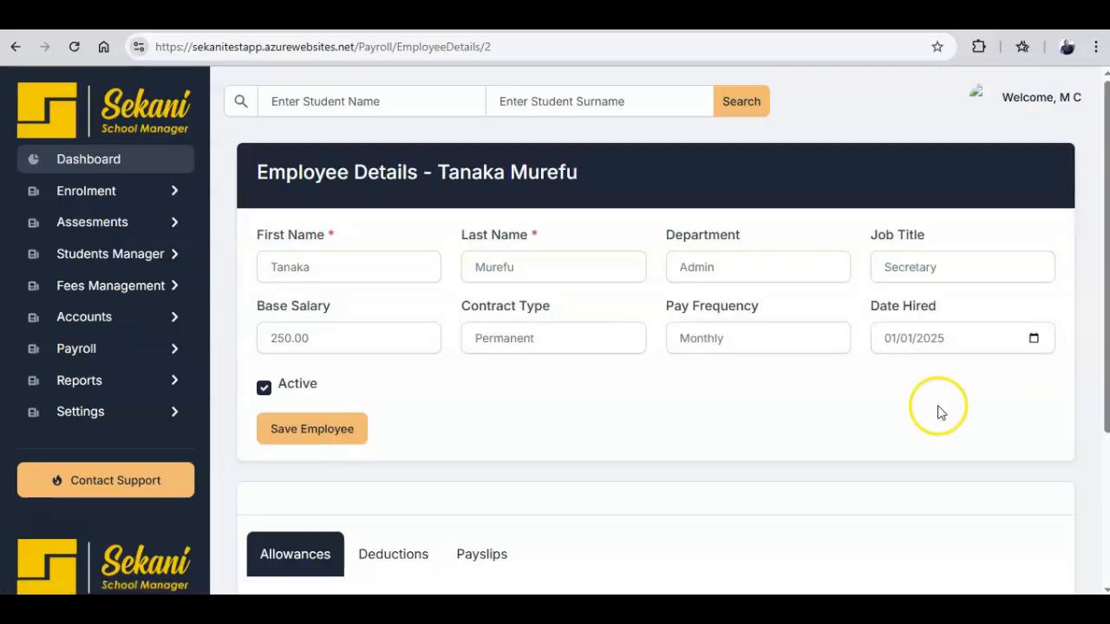
drag(1104, 251, 1103, 299)
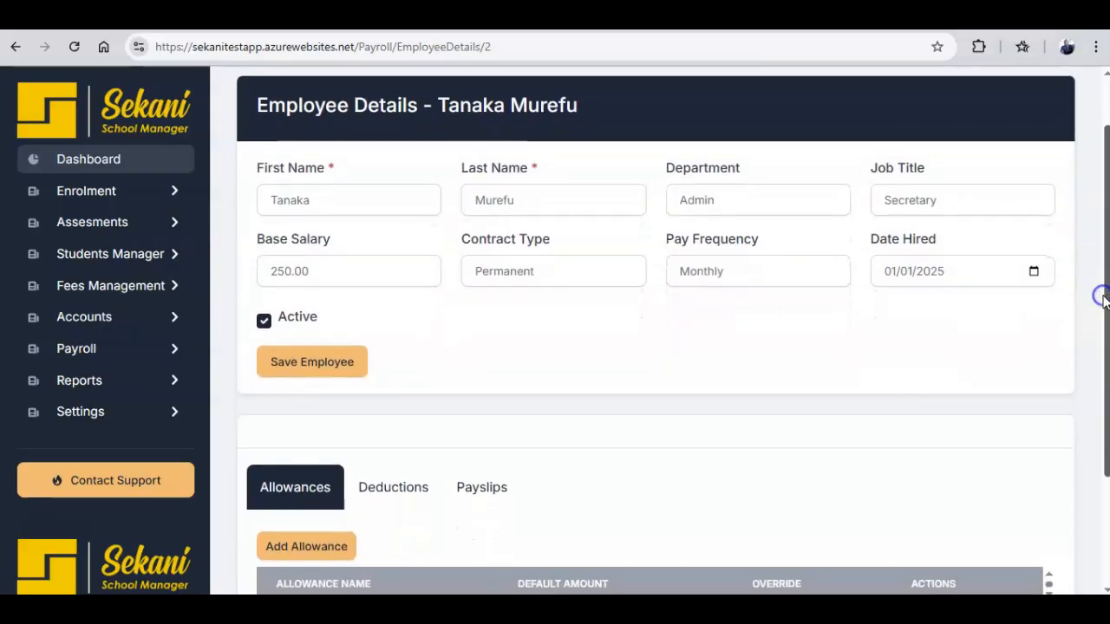
click(264, 321)
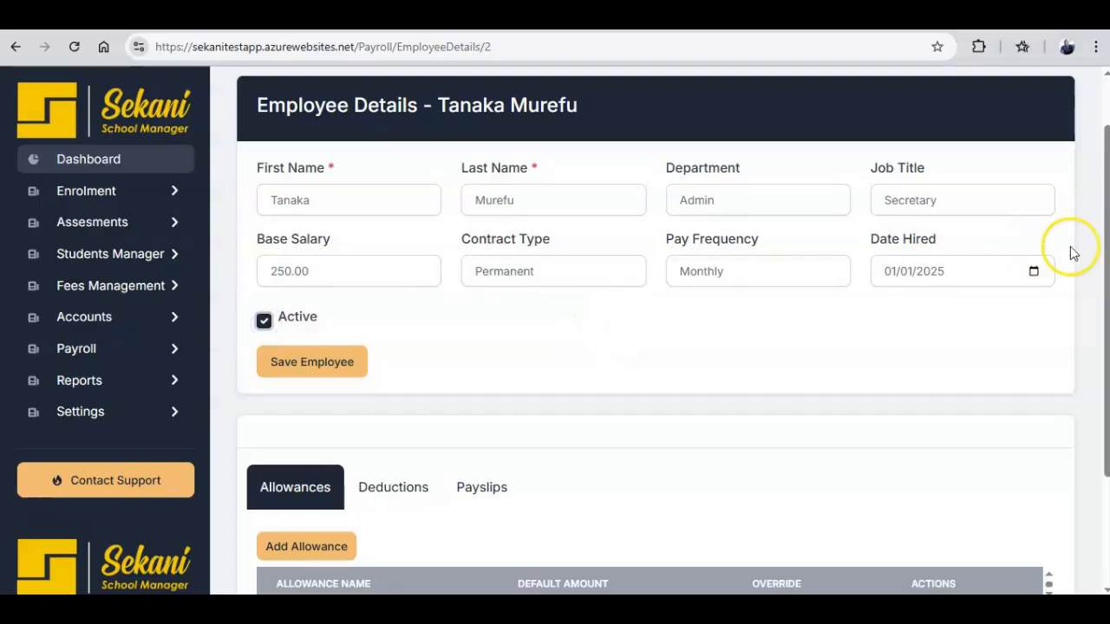
drag(1101, 262, 1084, 382)
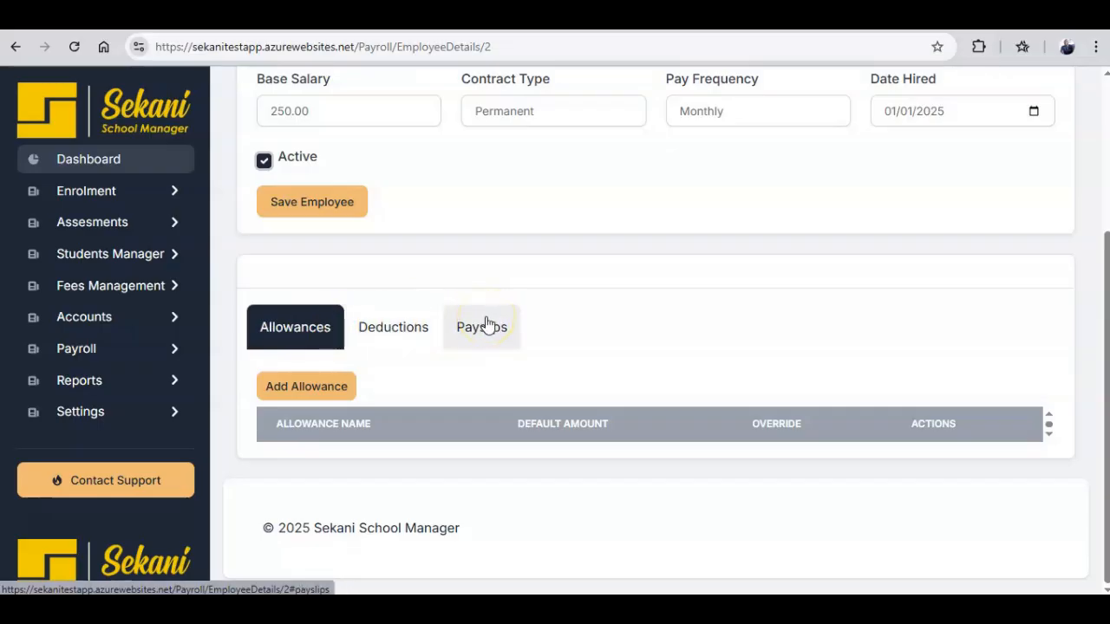
click(319, 382)
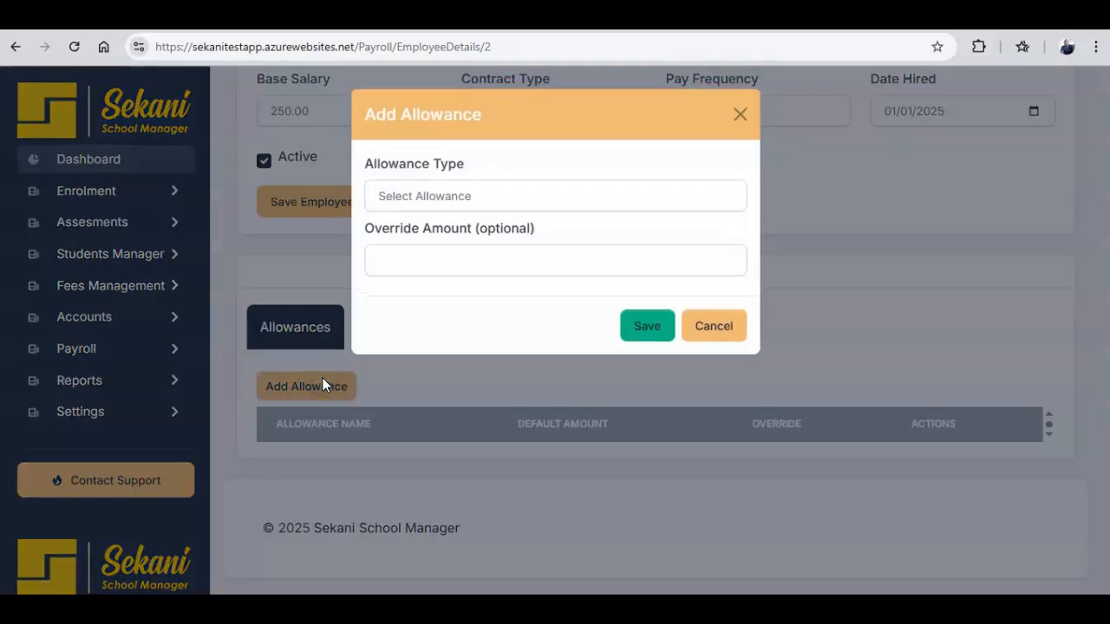
Assign the Transport allowance at its 20.00 default with no override, then view deductions.
click(413, 198)
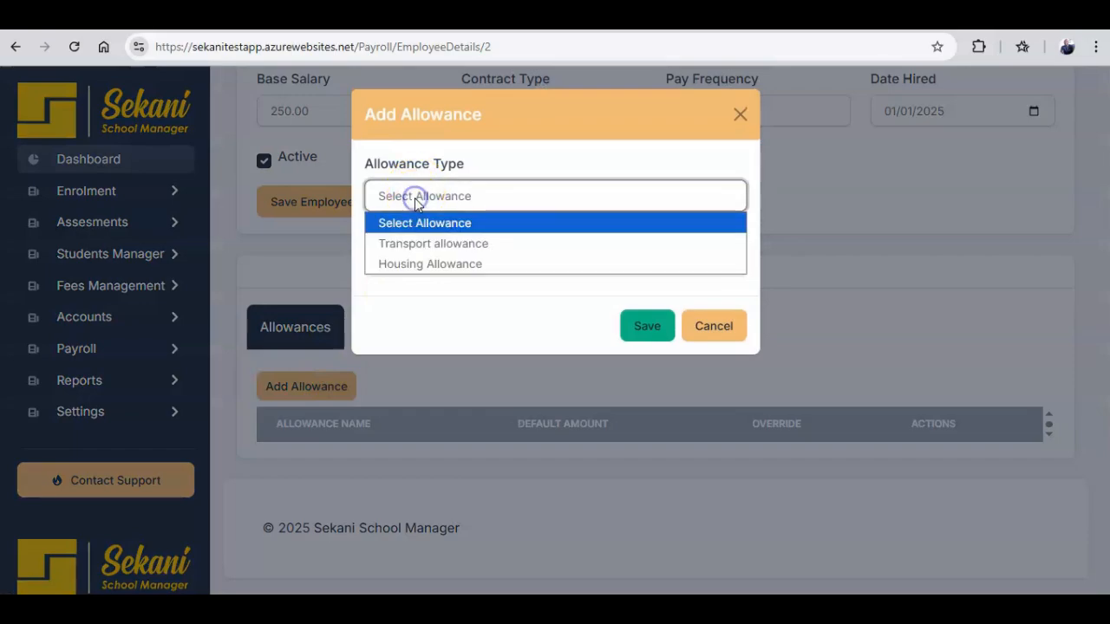
click(423, 246)
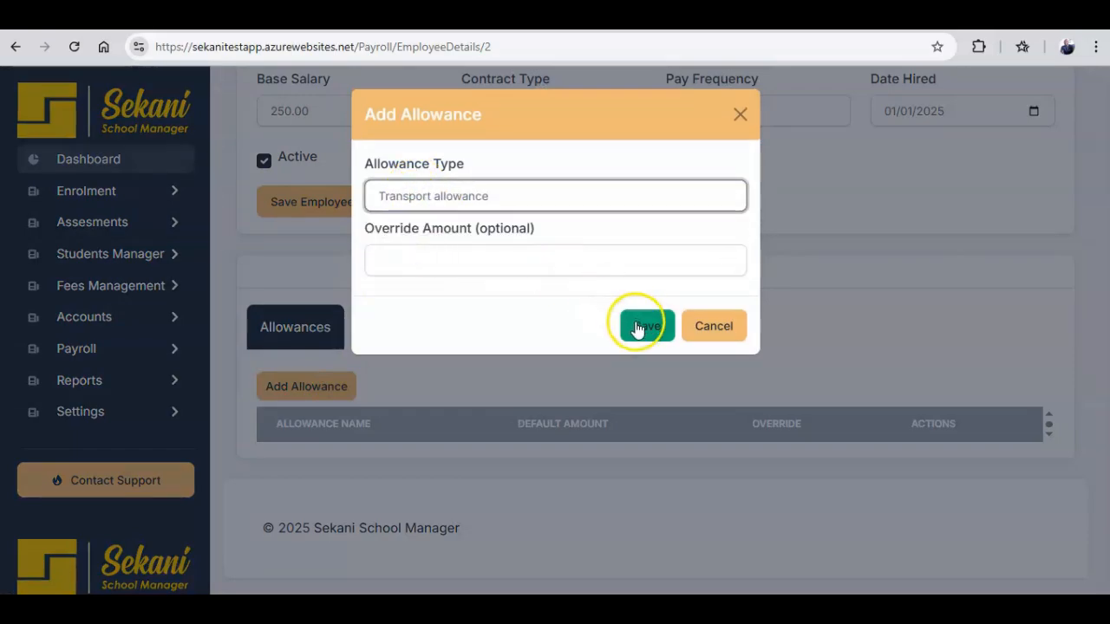
click(448, 259)
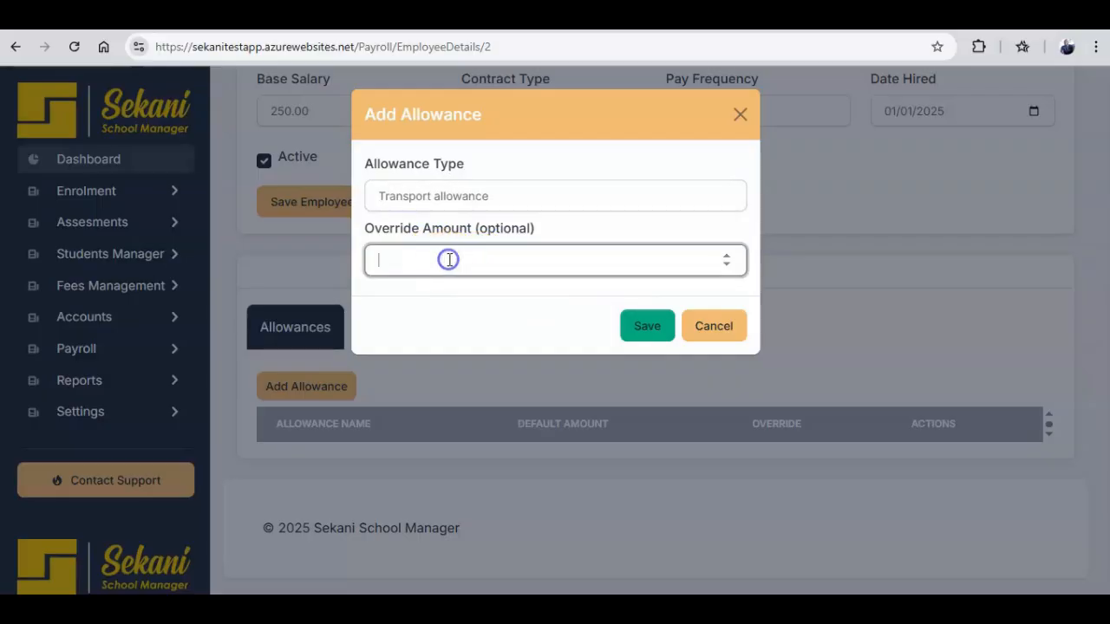
click(646, 327)
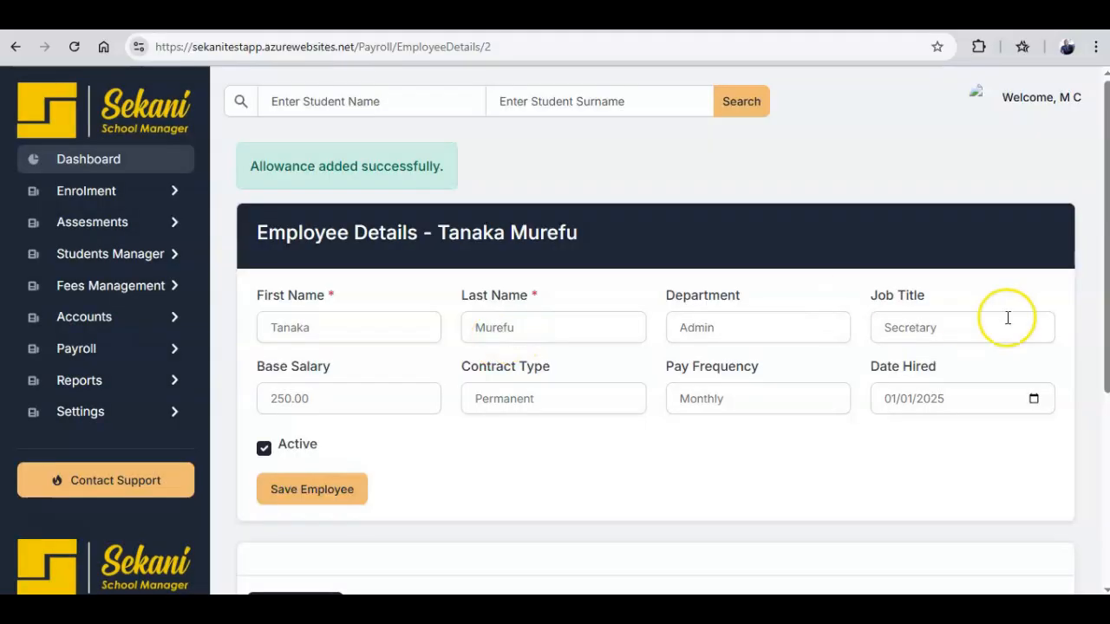
drag(1104, 308, 1068, 463)
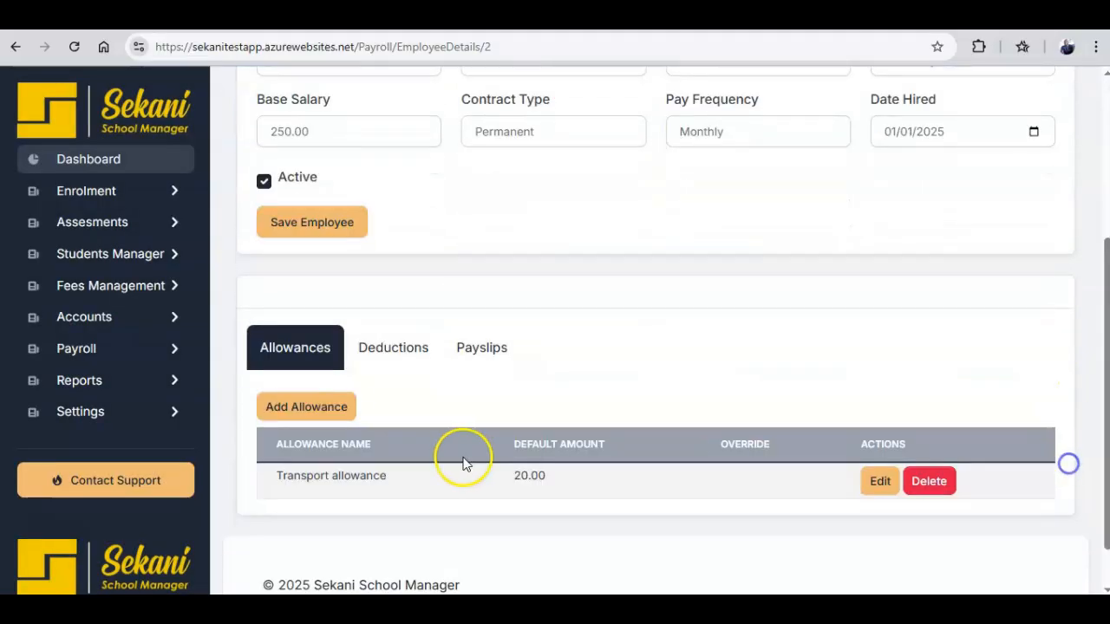
click(368, 357)
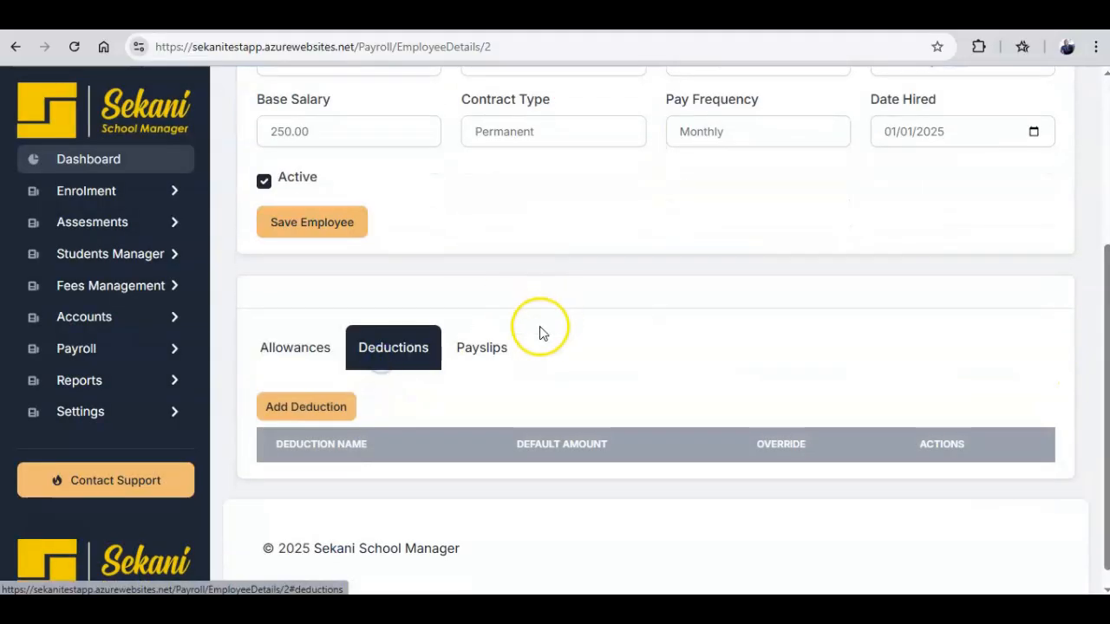
Add an NSSA deduction (4.50) to the Secretary's record.
click(314, 408)
click(491, 195)
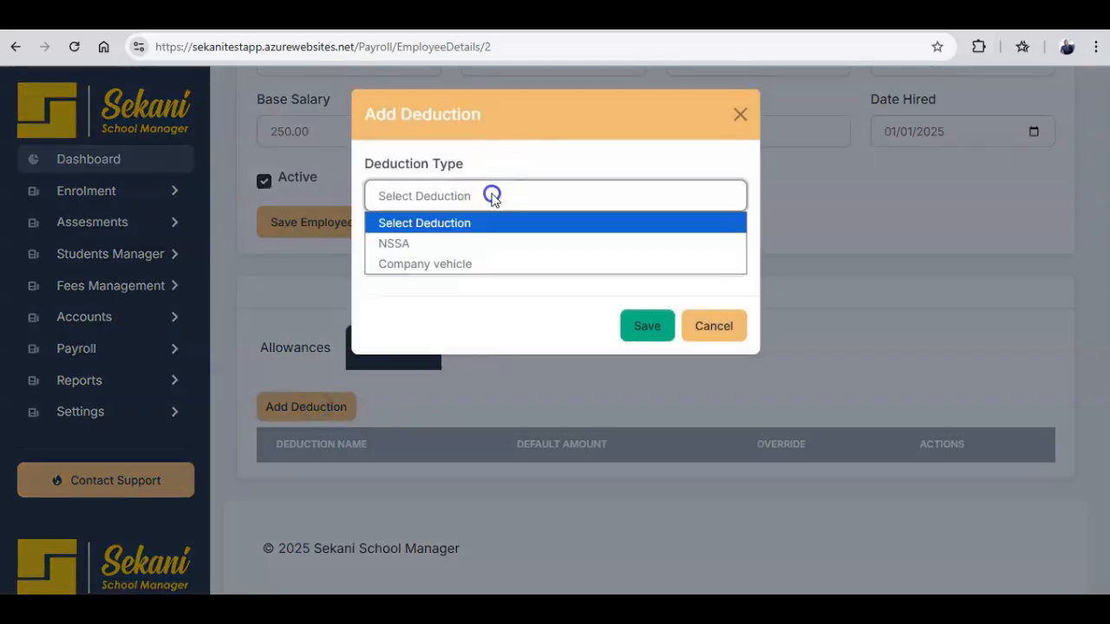
click(475, 247)
click(642, 323)
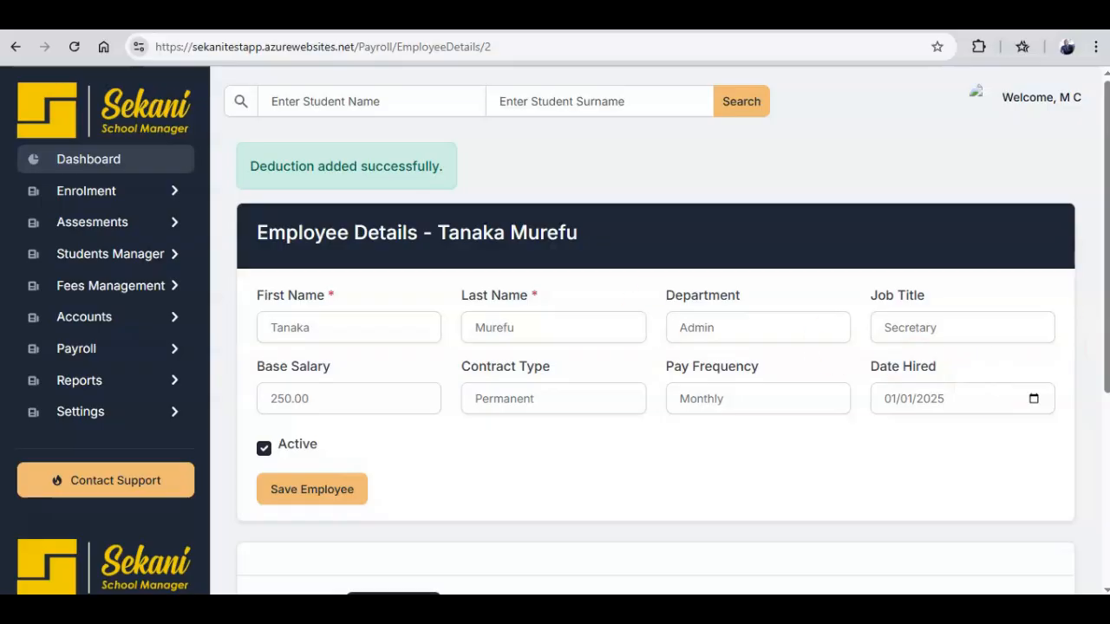
drag(1100, 314, 1063, 457)
scroll(1062, 457, down, 1)
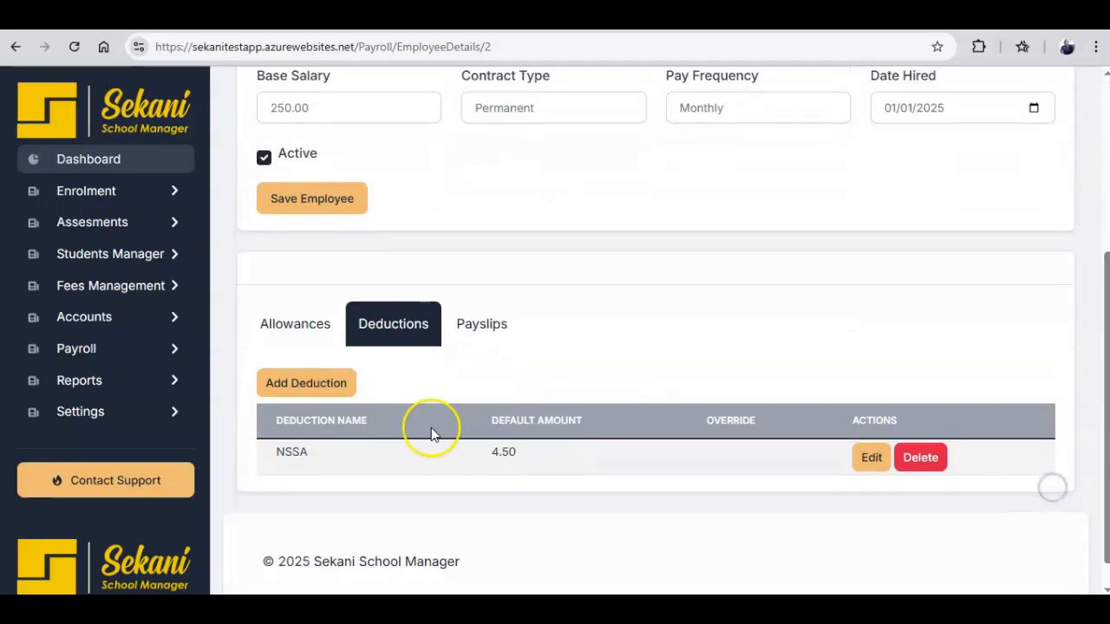
Add a second deduction, Company vehicle at 20.00.
click(328, 384)
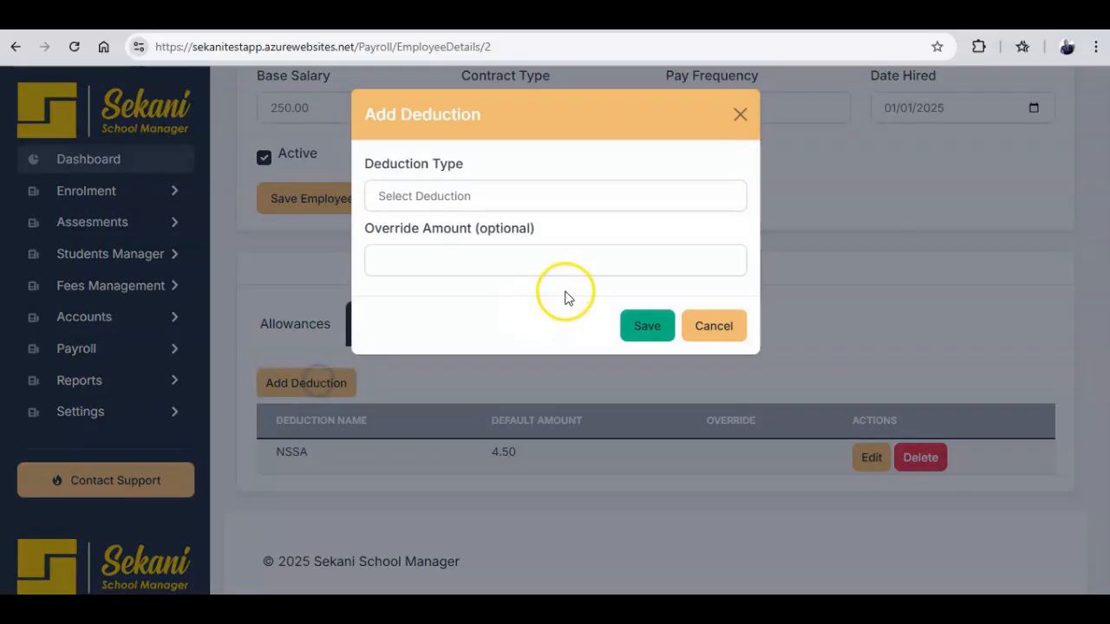
click(520, 199)
click(521, 264)
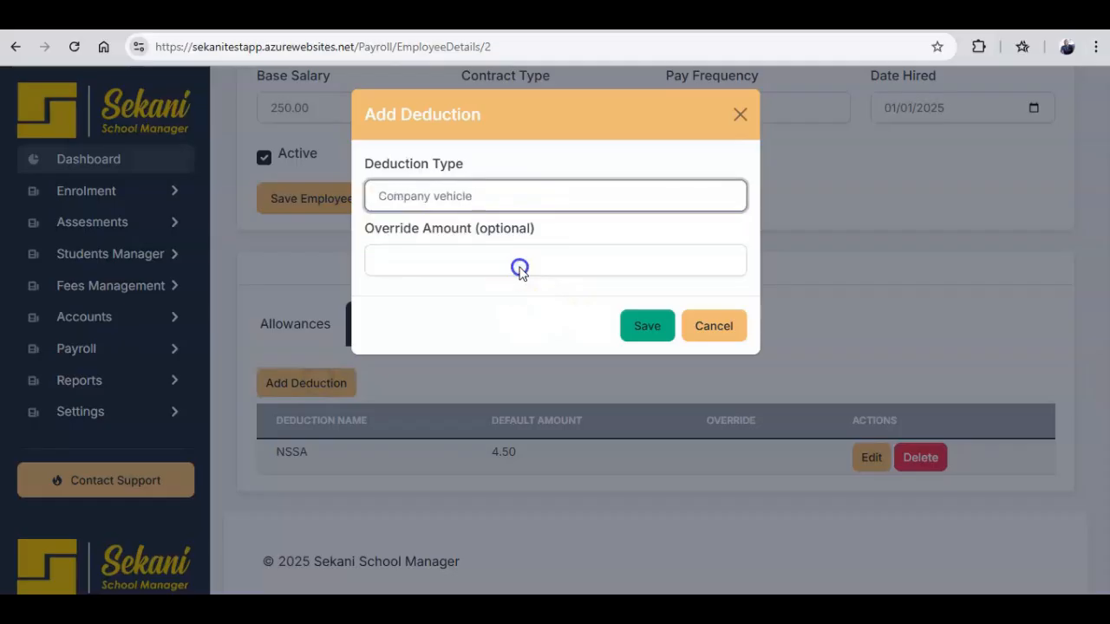
click(650, 338)
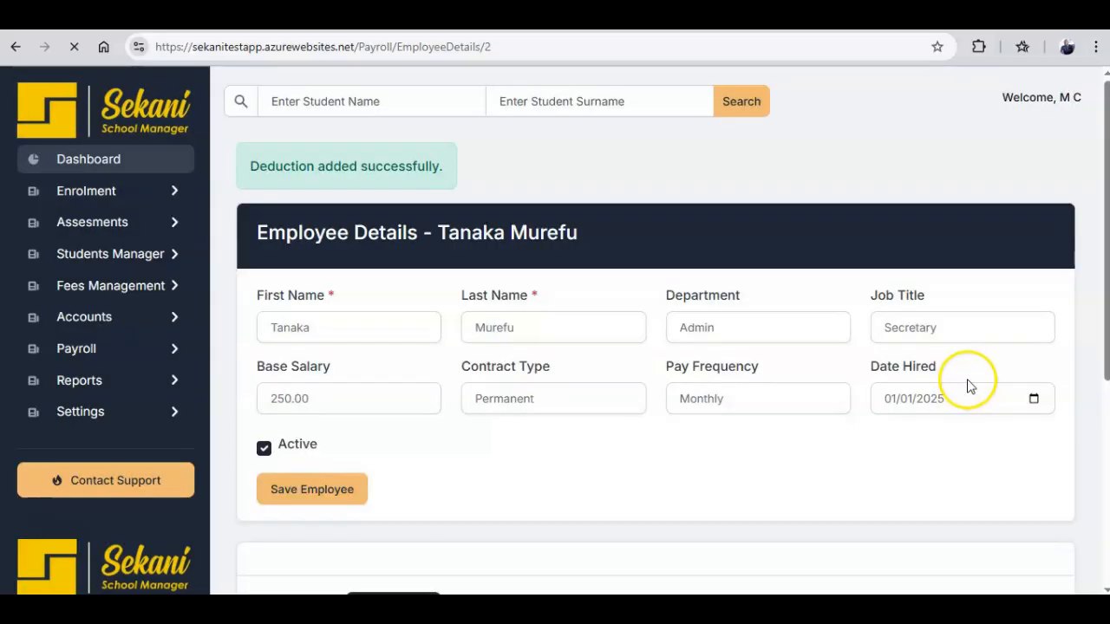
drag(1107, 325, 1070, 535)
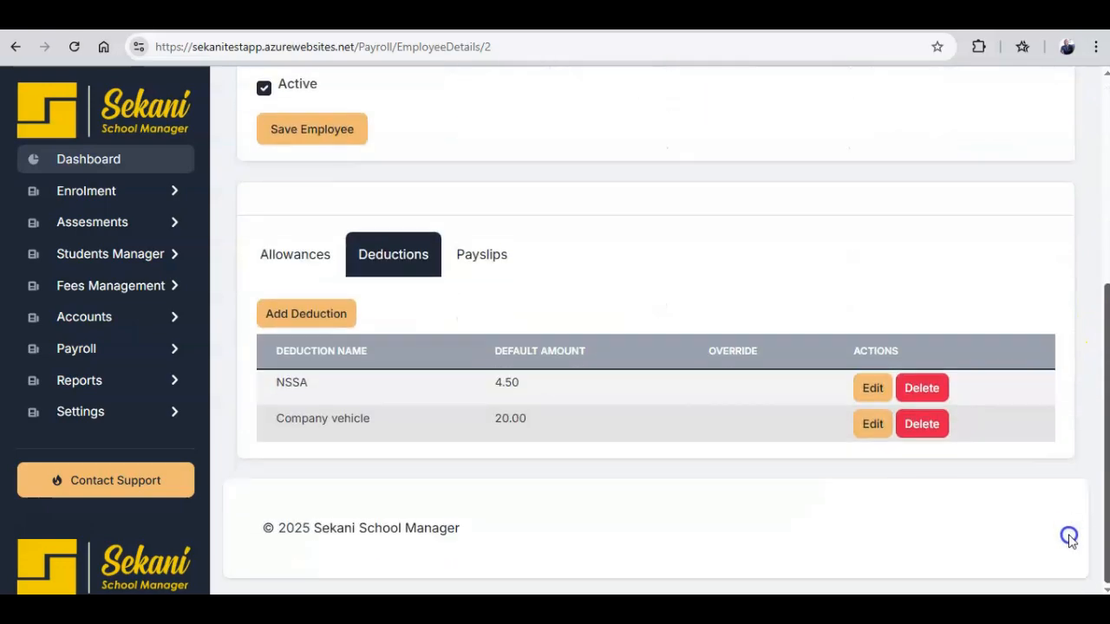
click(482, 260)
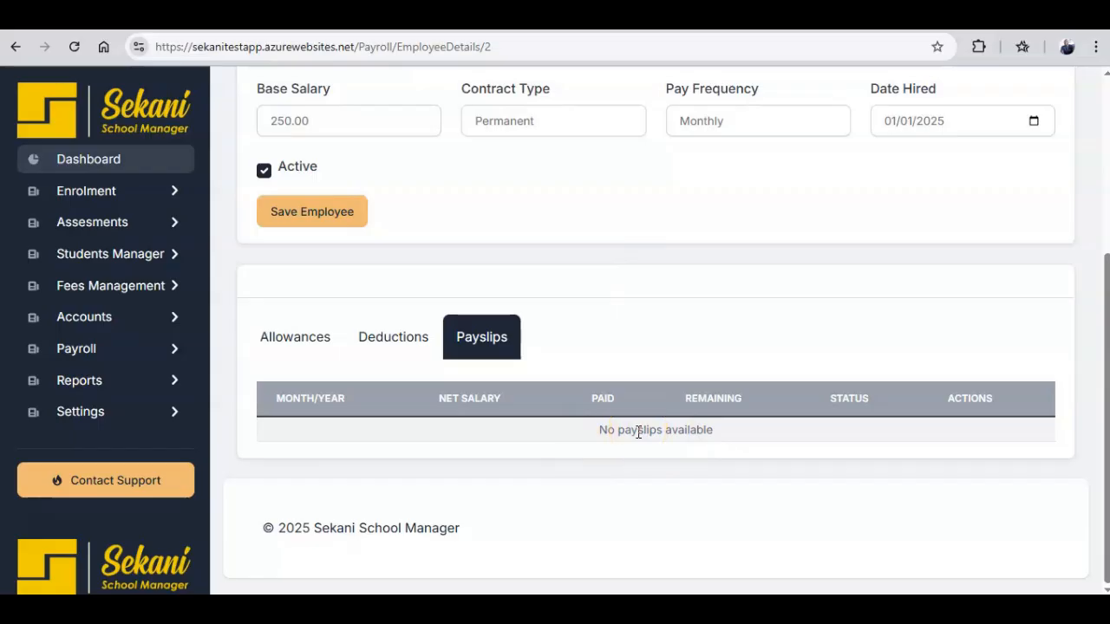
Go to Payroll > Run Payroll from the sidebar.
click(178, 348)
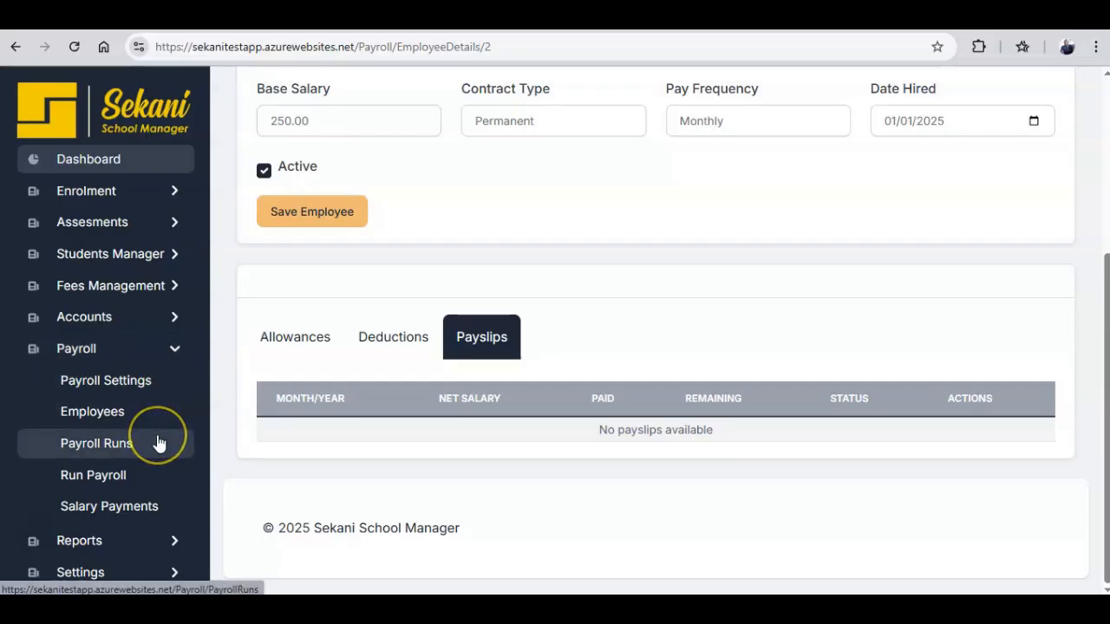
click(147, 474)
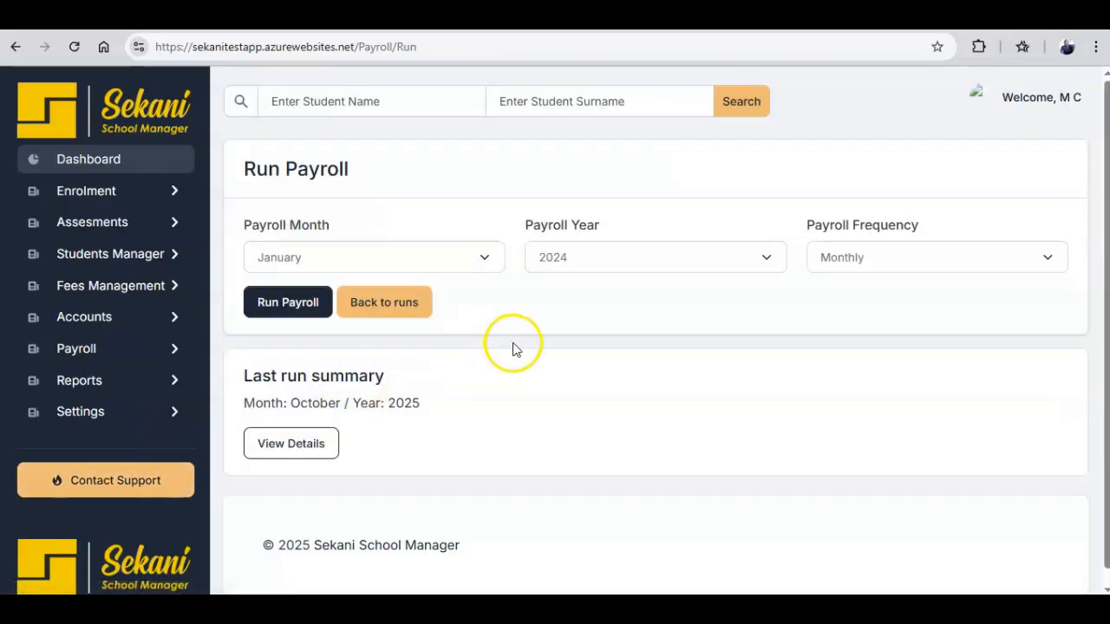
Run payroll for month August, year 2025, with Monthly frequency.
click(484, 258)
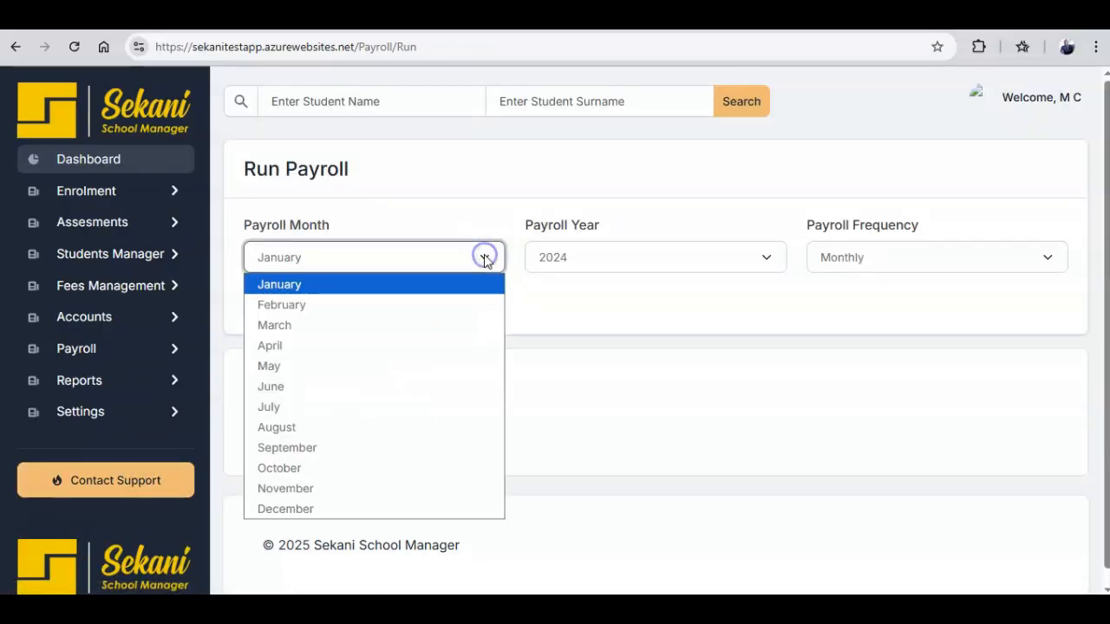
click(470, 408)
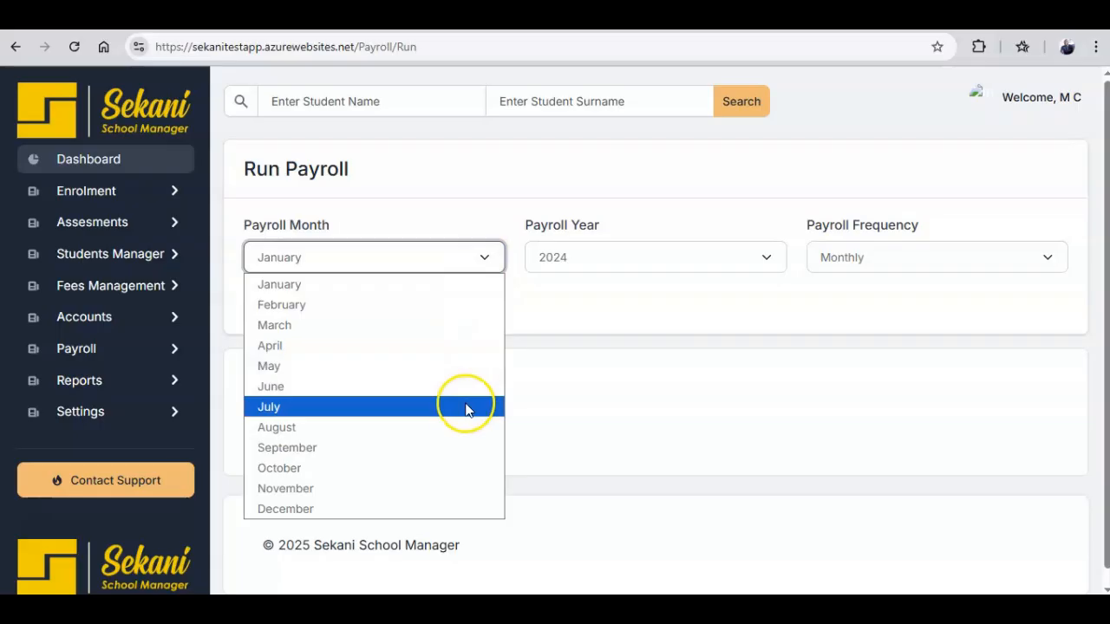
click(469, 429)
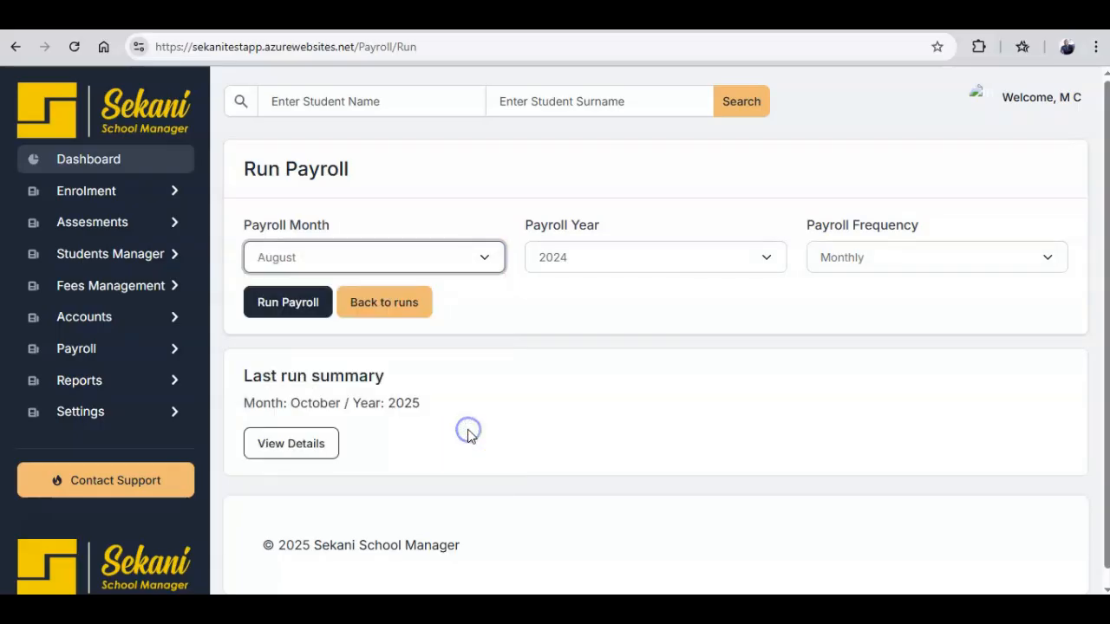
click(630, 259)
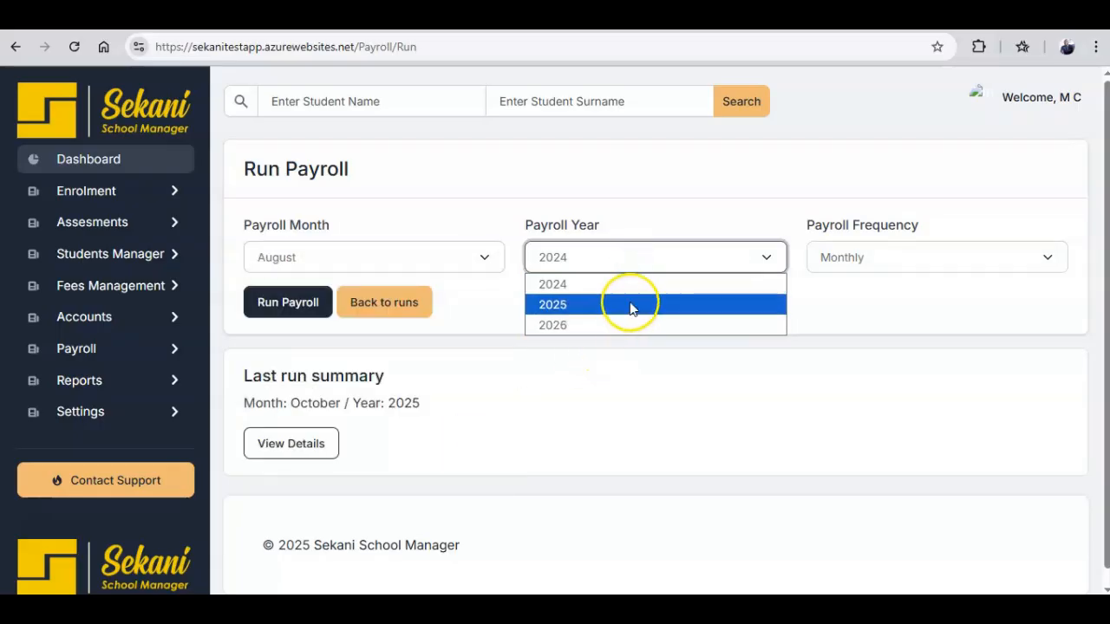
click(633, 304)
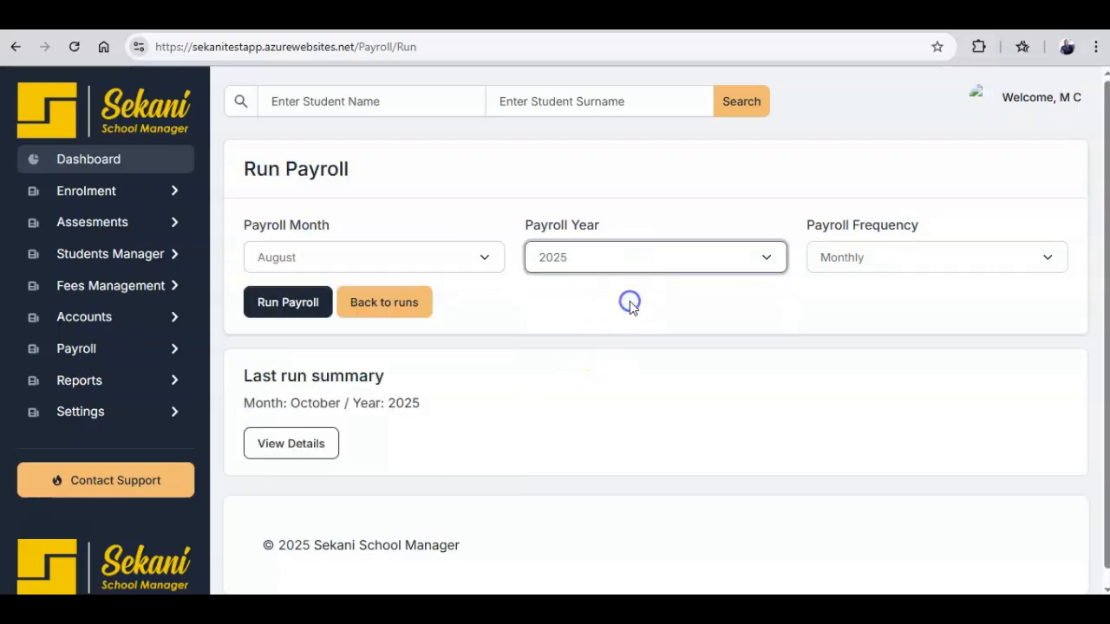
click(851, 257)
click(850, 256)
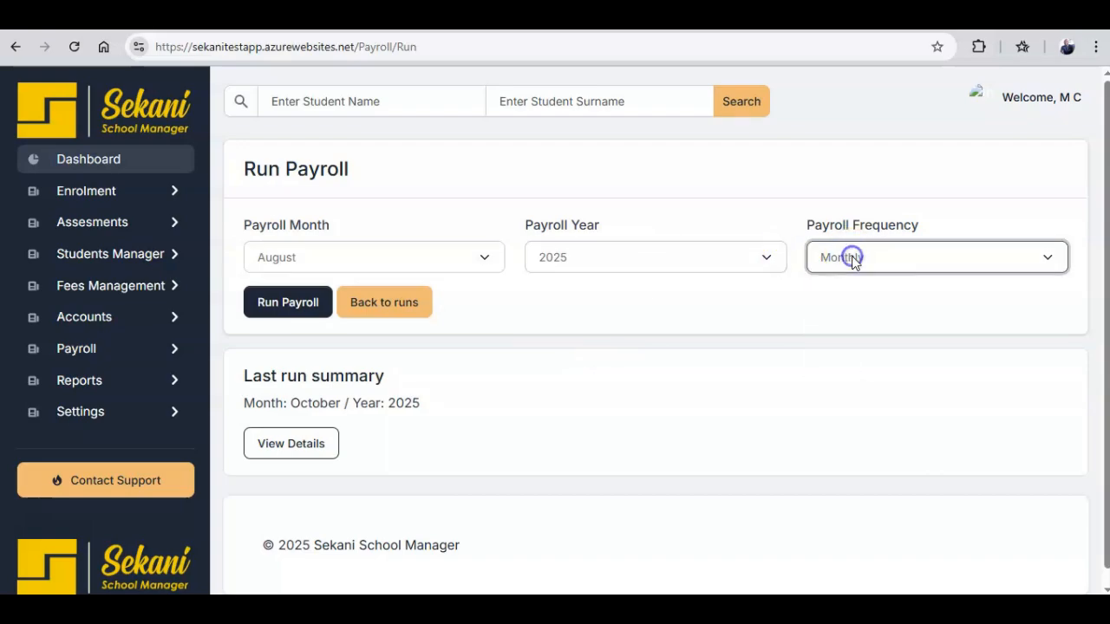
click(269, 302)
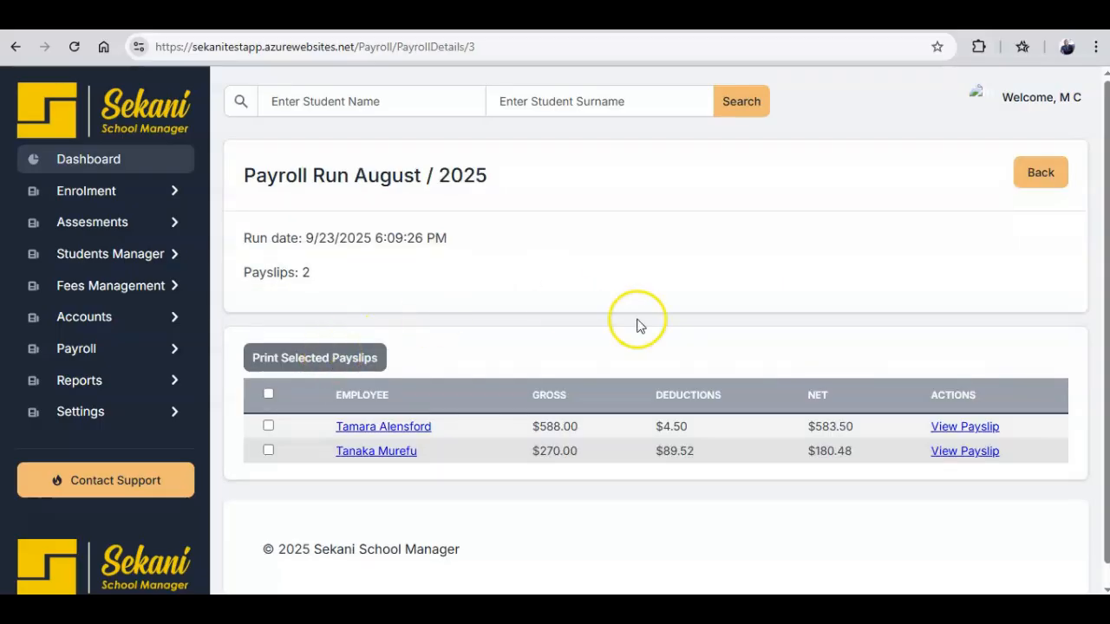
Save the Secretary's August 2025 payslip as Payslip_4 (4).pdf and open it.
drag(1108, 260, 1098, 281)
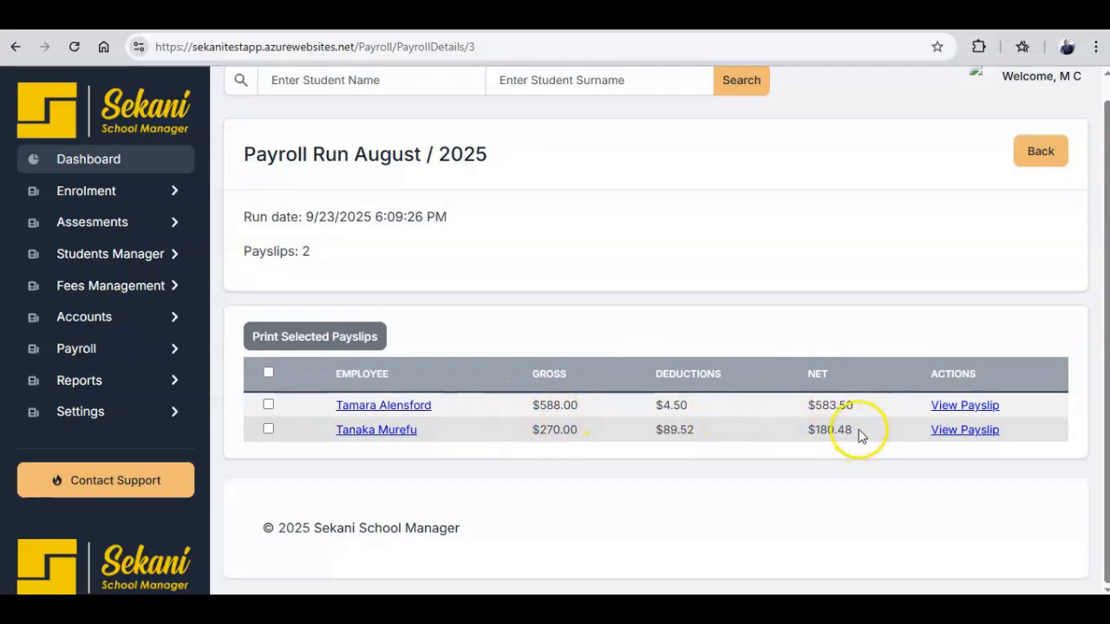
click(947, 432)
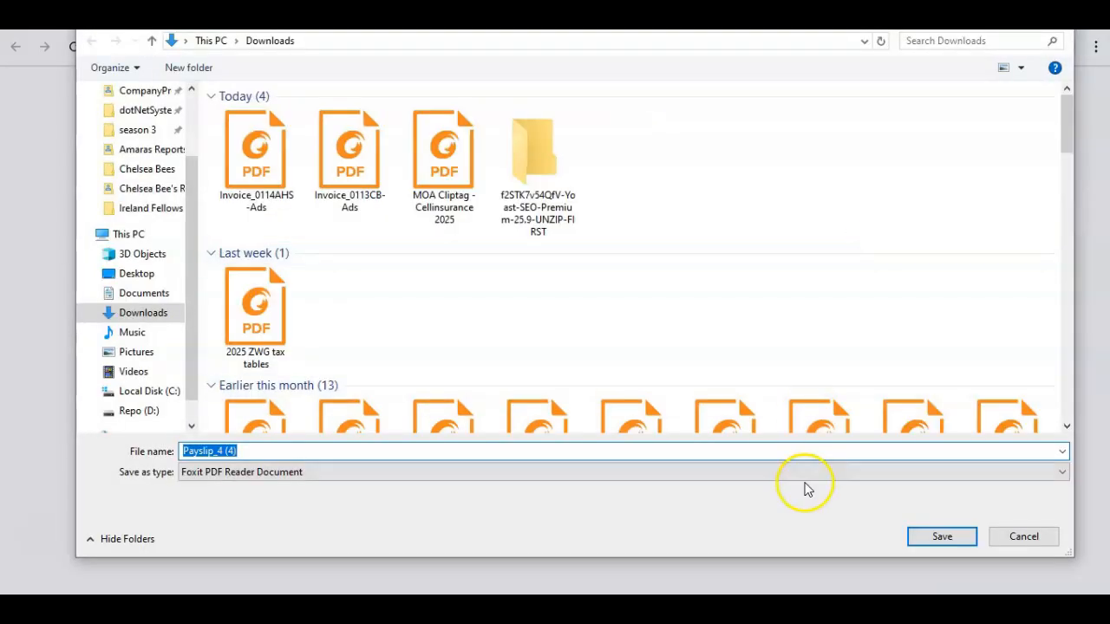
click(921, 535)
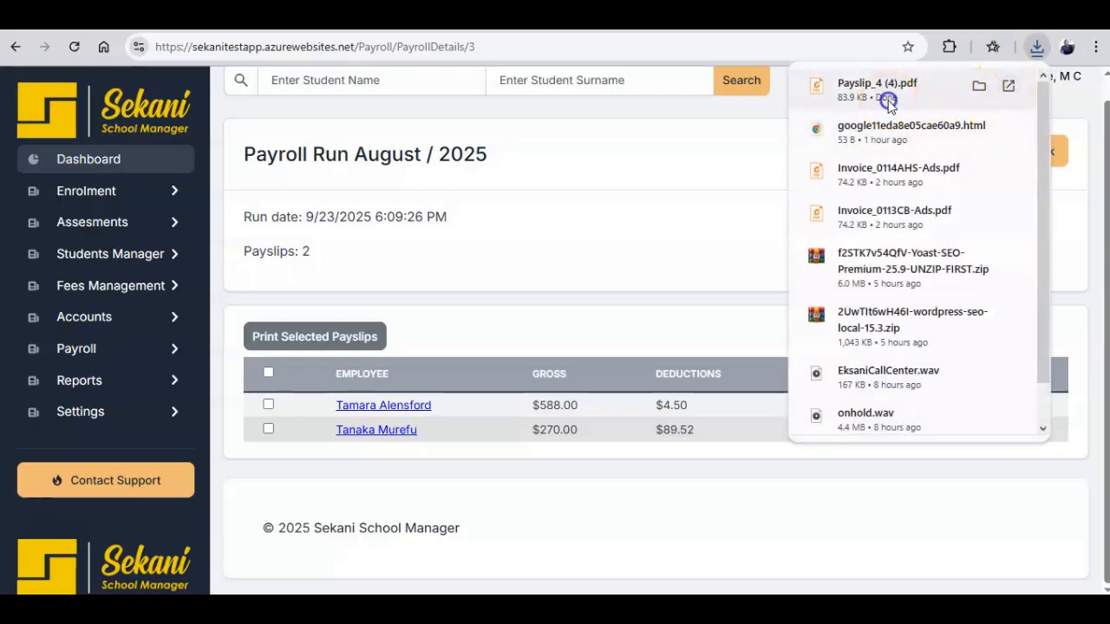
click(886, 97)
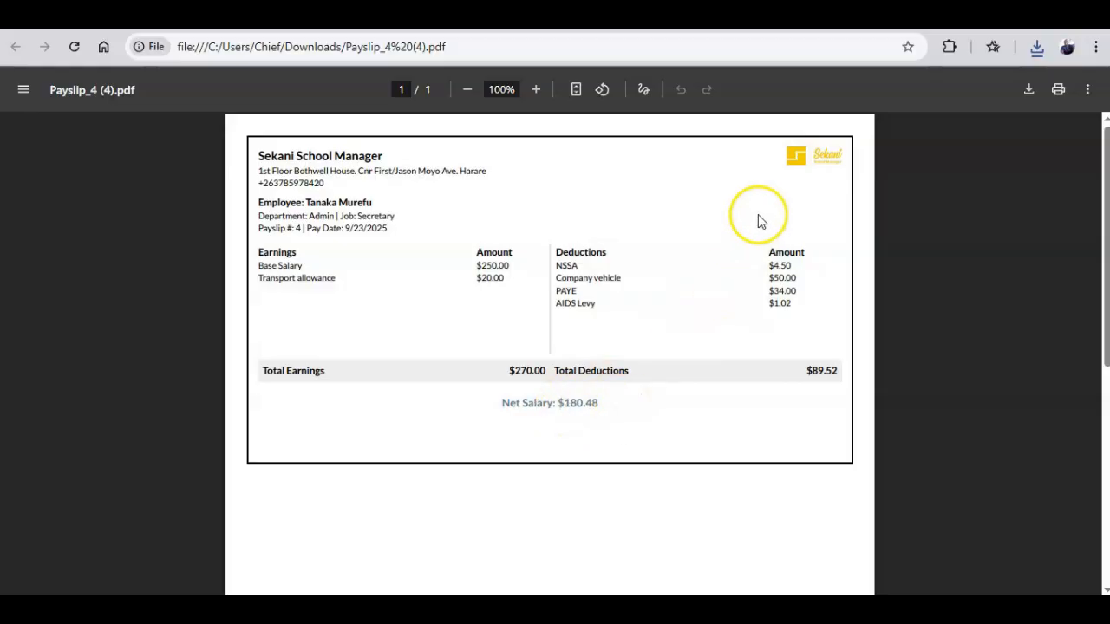
Return to the August 2025 payroll run page after reviewing the $180.48 payslip.
click(667, 16)
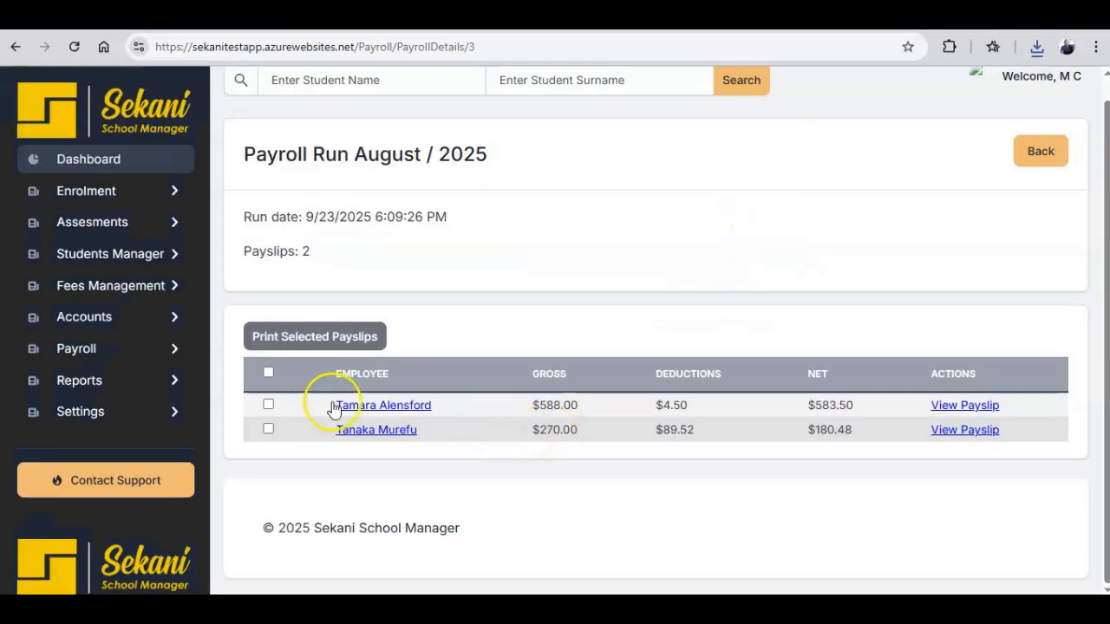
Save both selected payslips as Payslips_Selected (3).pdf and open the file.
click(269, 374)
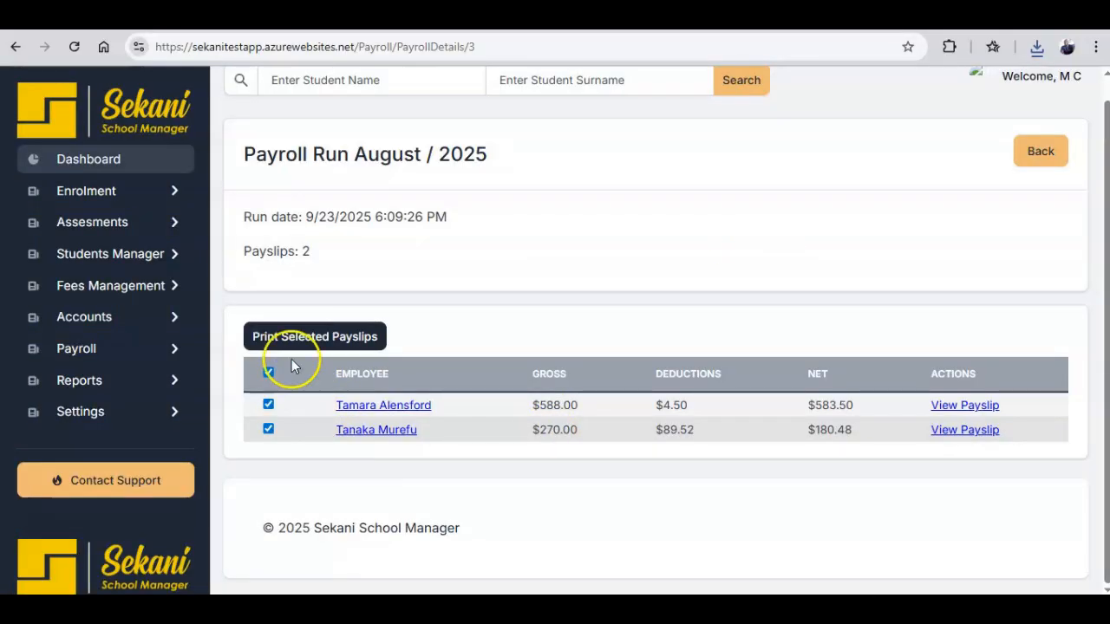
click(339, 345)
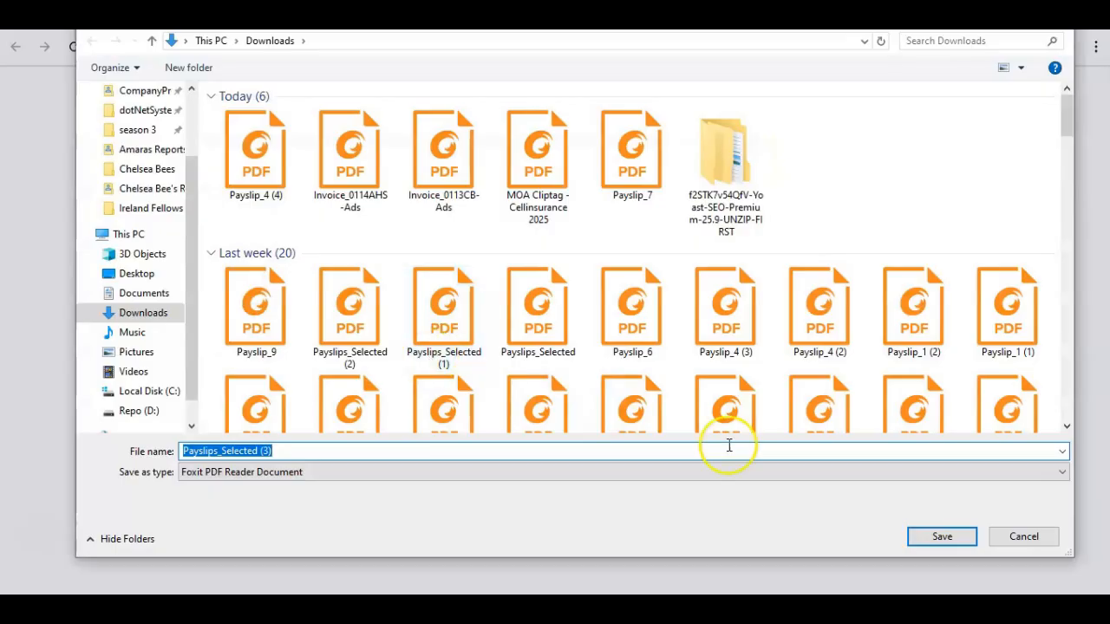
click(931, 536)
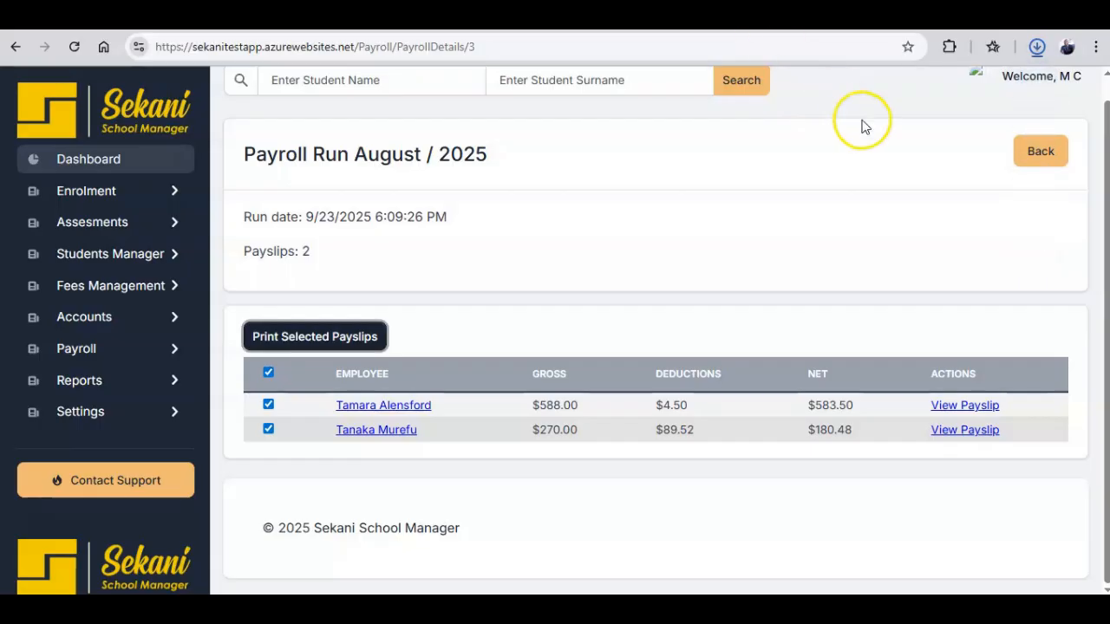
click(889, 96)
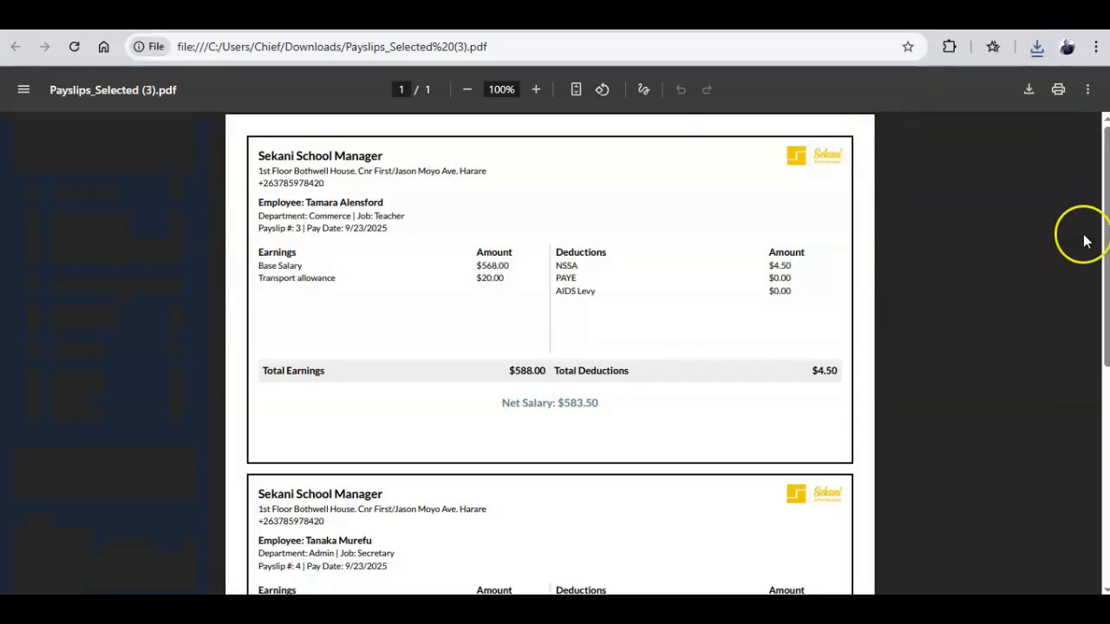
Scroll through the combined payslips PDF, then return to the payroll run page.
mouse_move(1105, 199)
mouse_down()
mouse_move(1104, 434)
mouse_move(1104, 170)
mouse_move(1104, 183)
mouse_up()
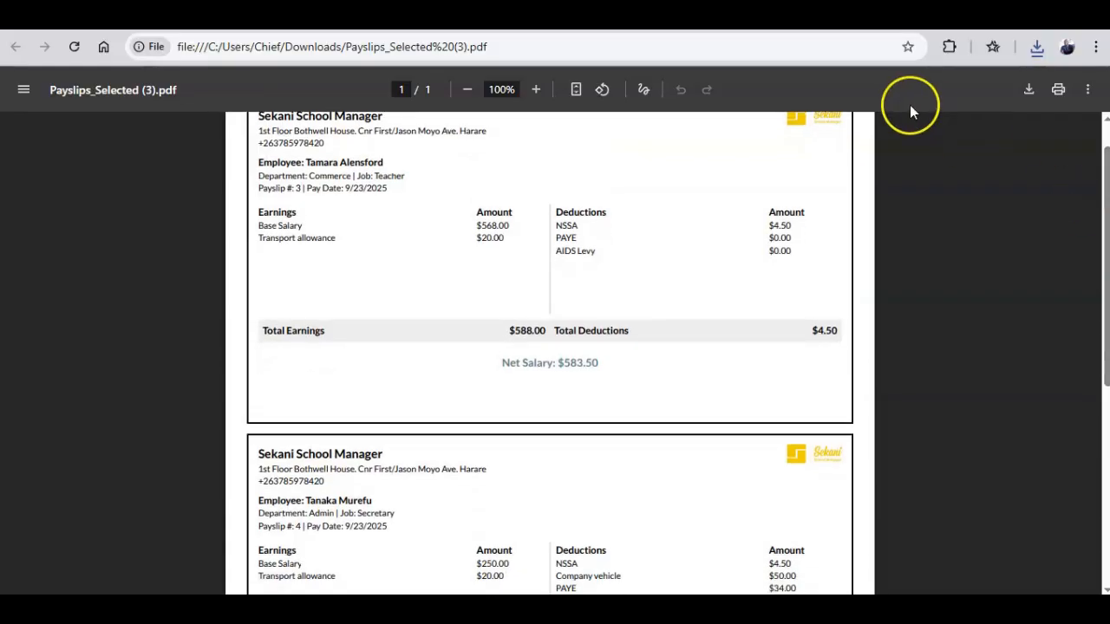
click(693, 16)
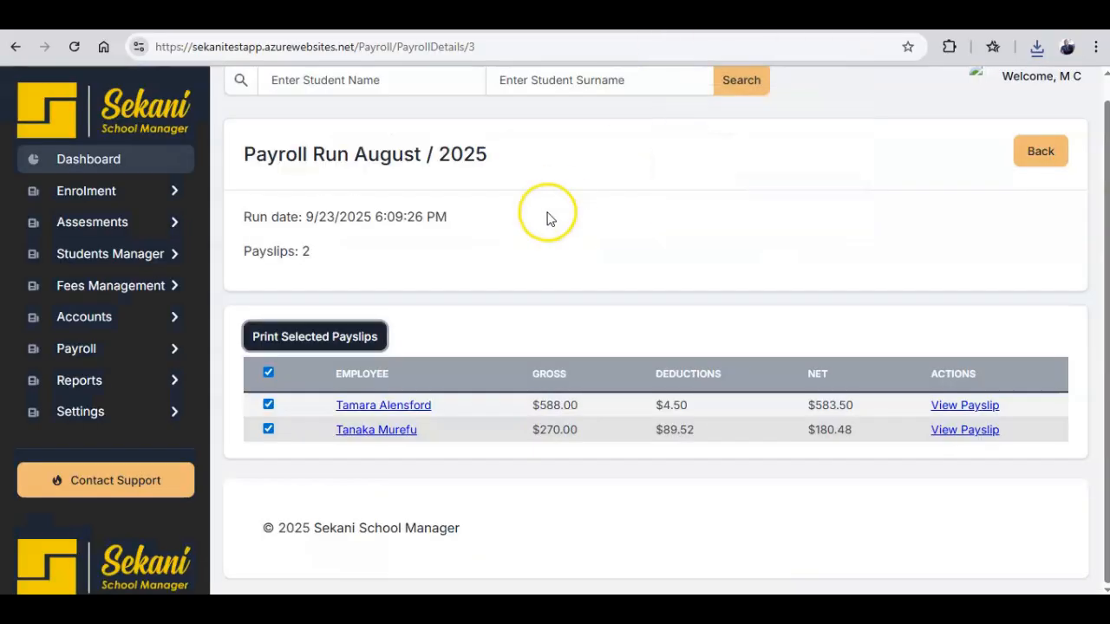
View the August 2025 run under Payroll Runs, then head to Salary Payments.
click(132, 351)
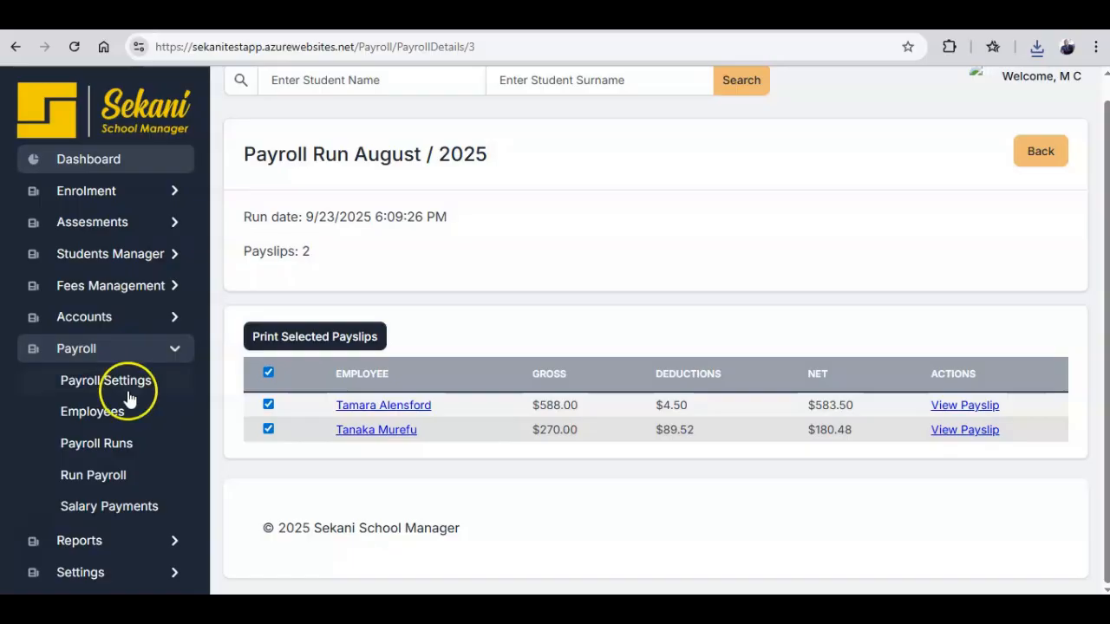
click(122, 449)
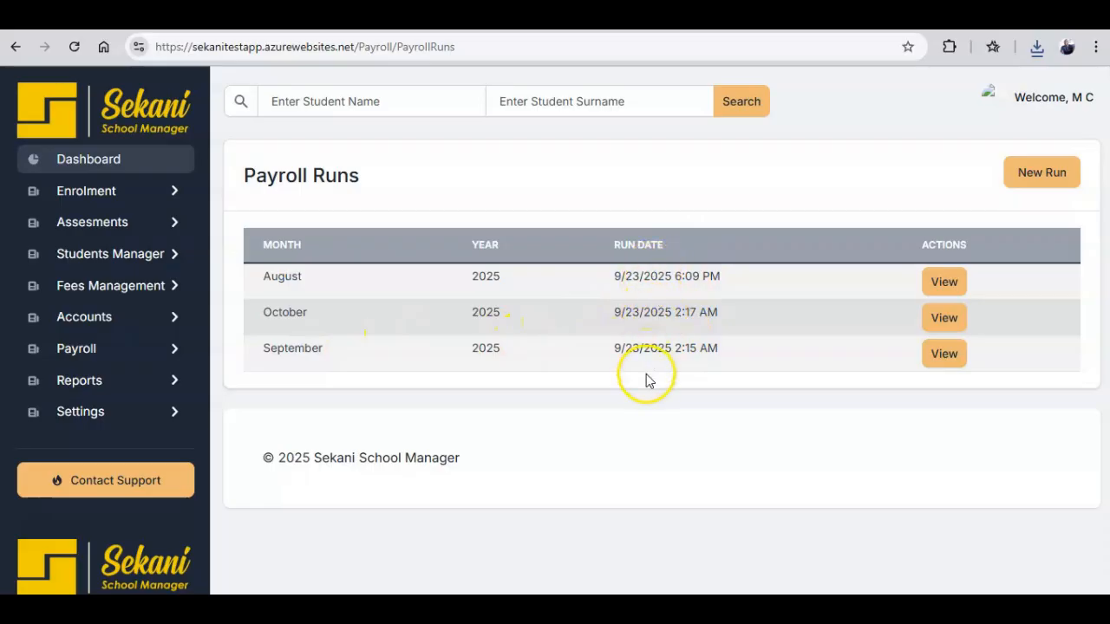
click(936, 283)
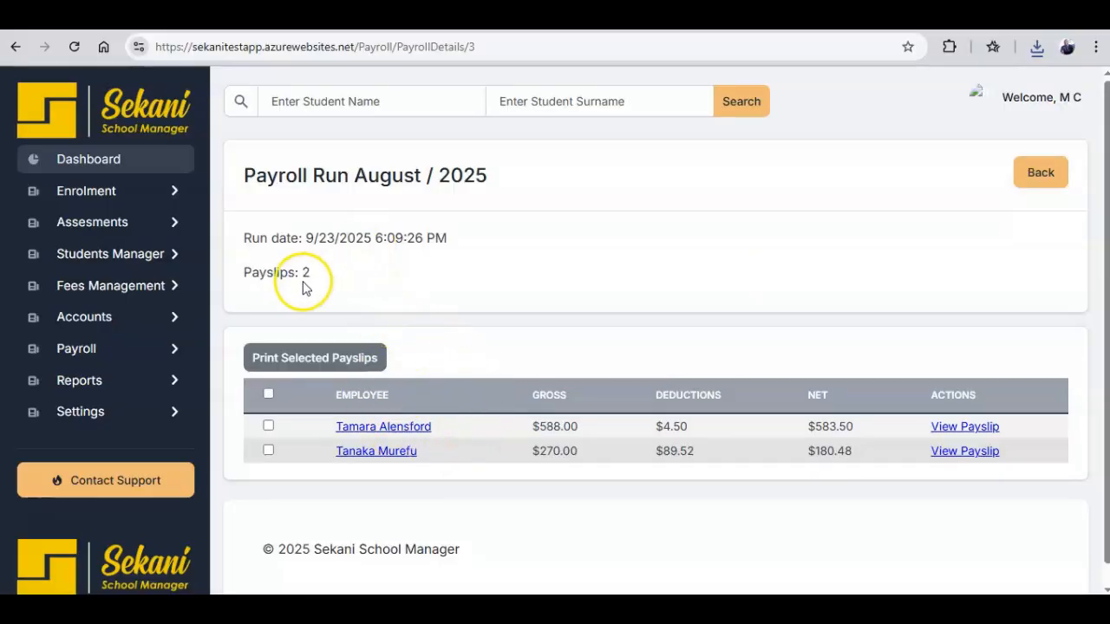
click(169, 349)
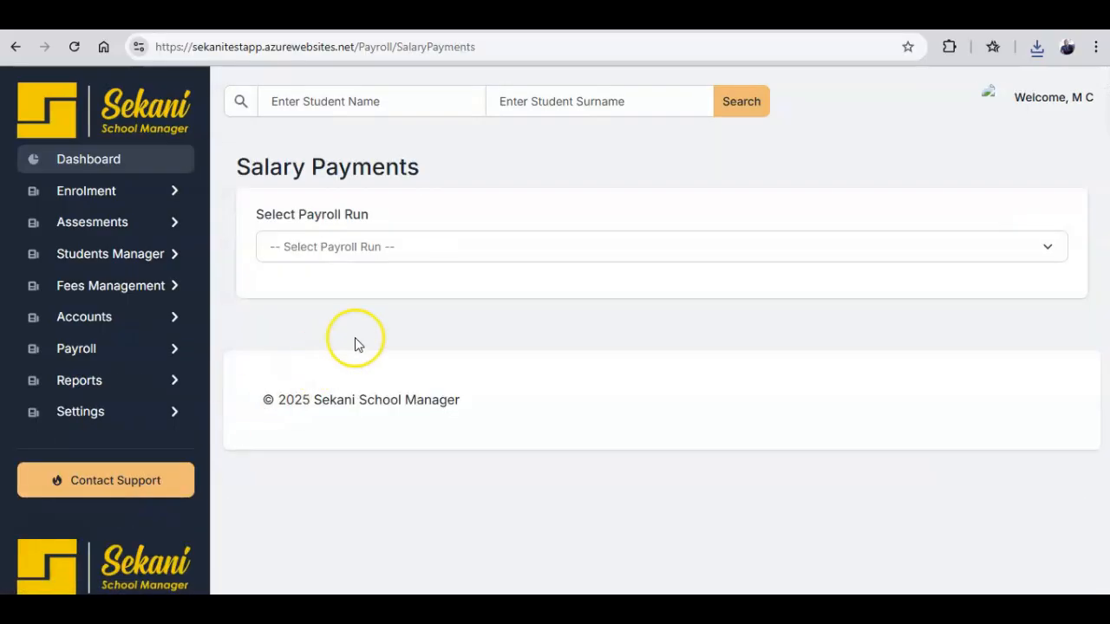
In the August/2025 run, pay $200 of the teacher's $583.50 salary.
click(345, 247)
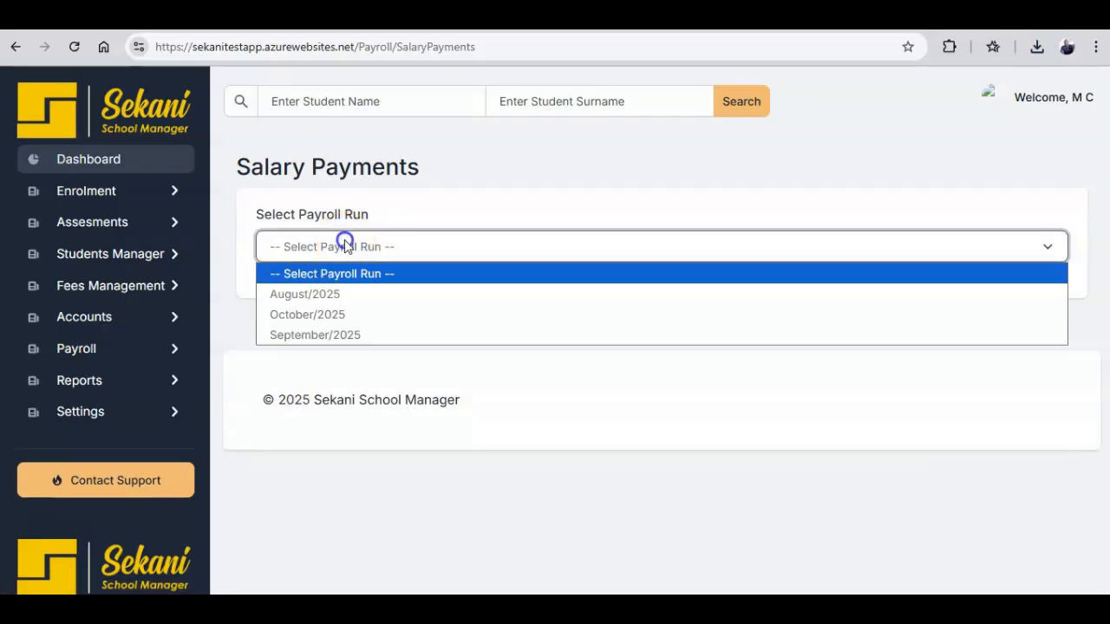
click(338, 296)
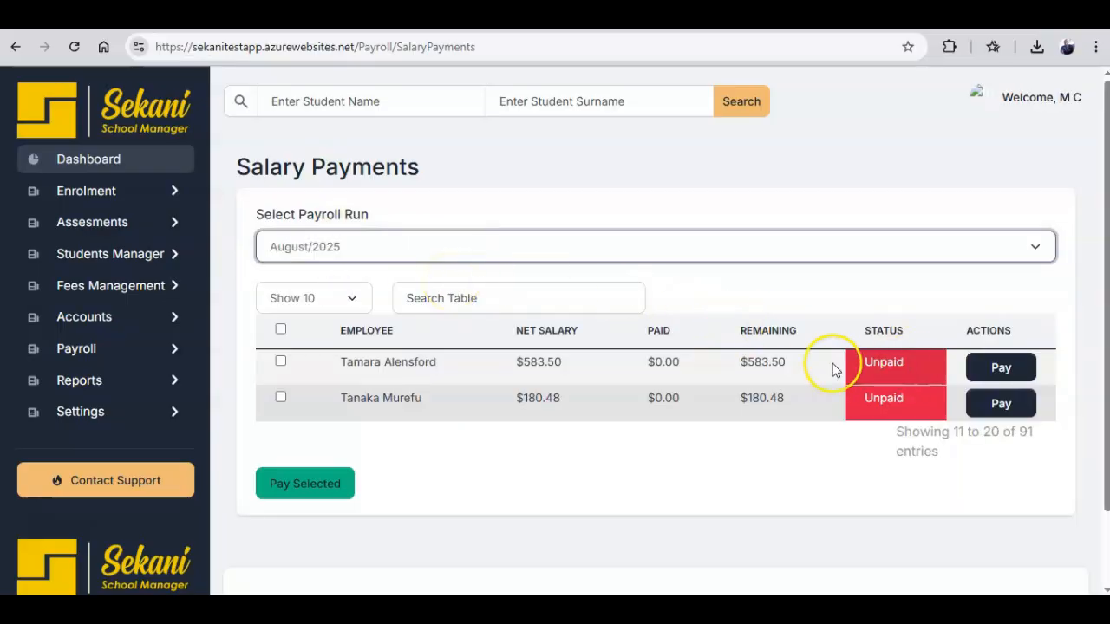
click(281, 330)
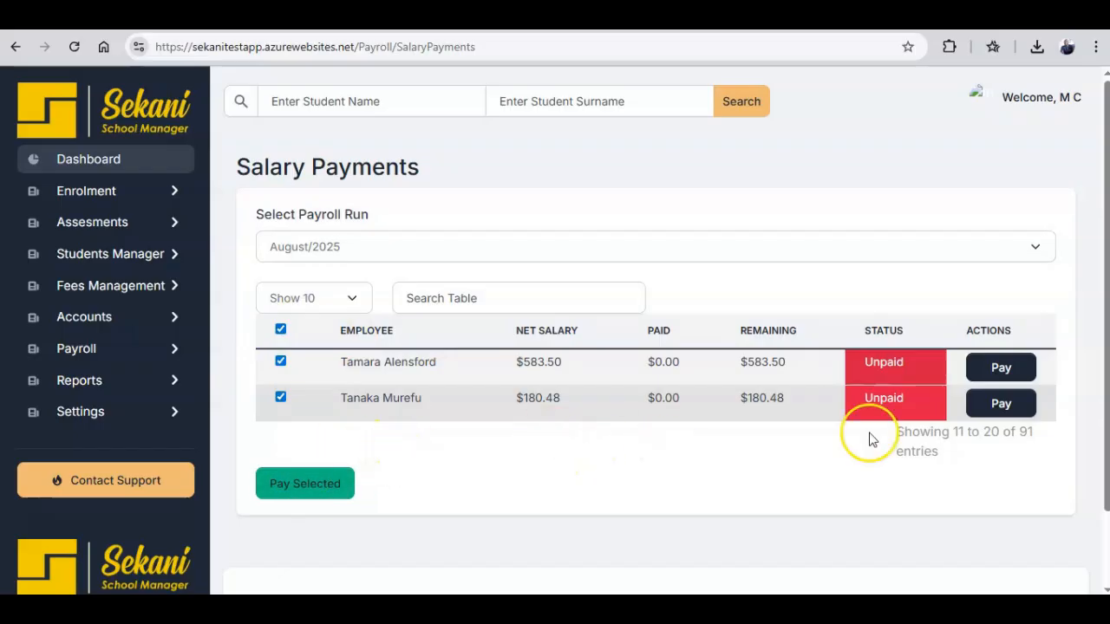
click(281, 329)
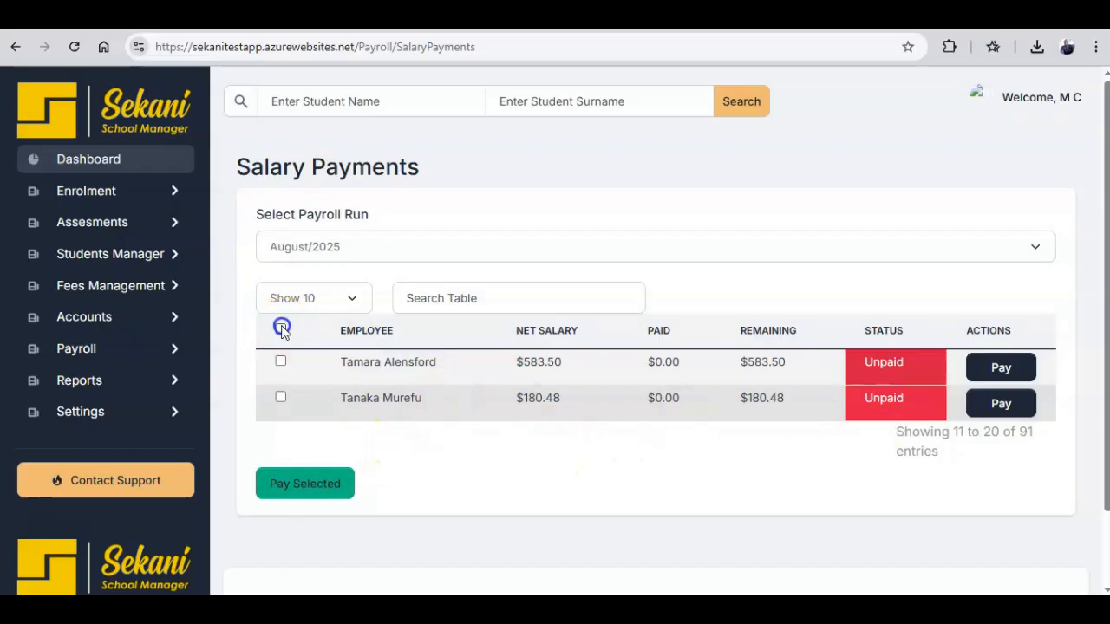
click(1004, 368)
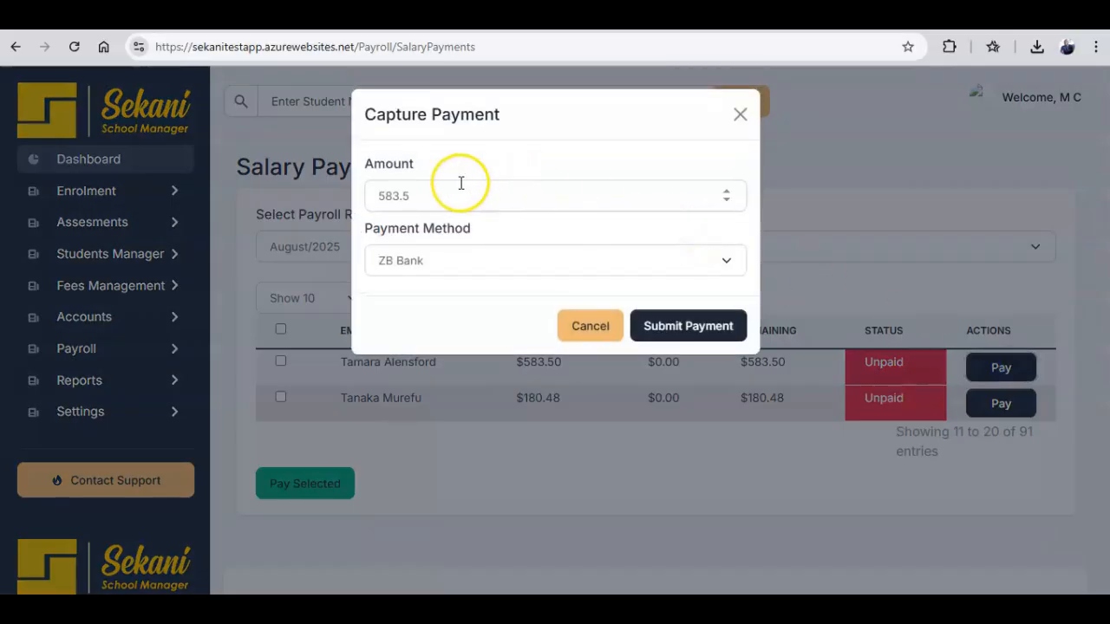
click(387, 196)
drag(386, 196, 446, 195)
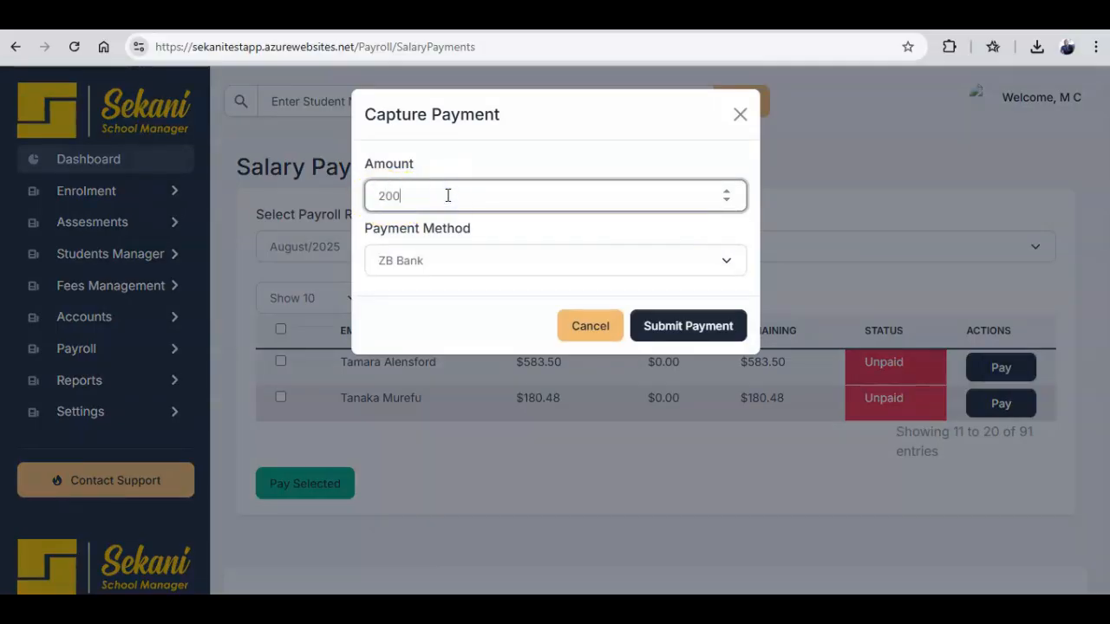
click(657, 326)
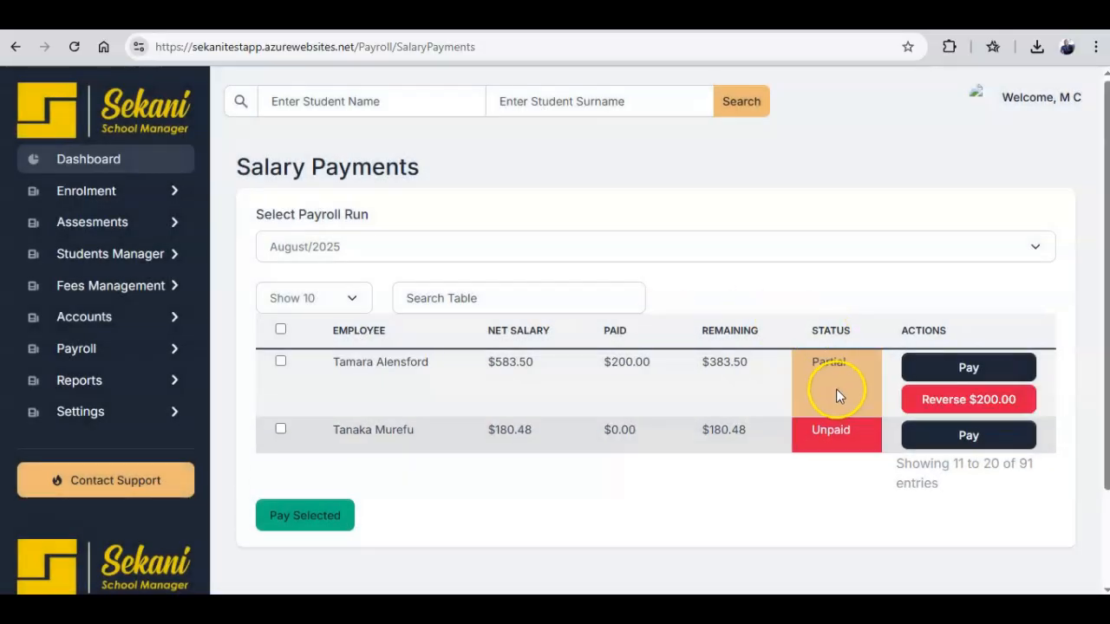
Reverse the $200.00 payment with the reason 'Mistake'.
click(937, 405)
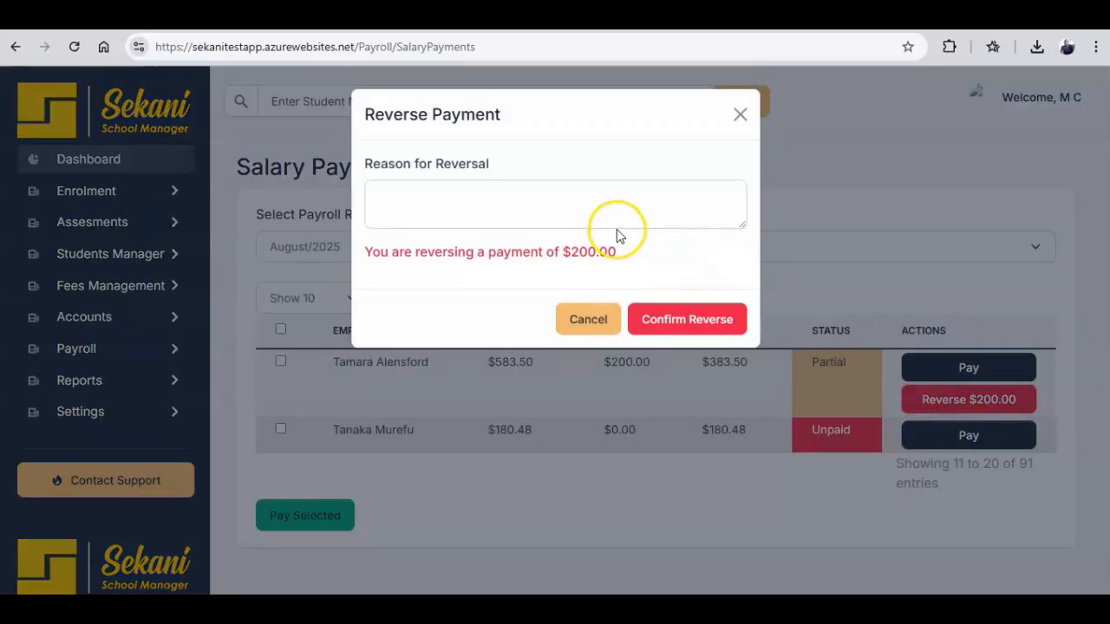
click(535, 216)
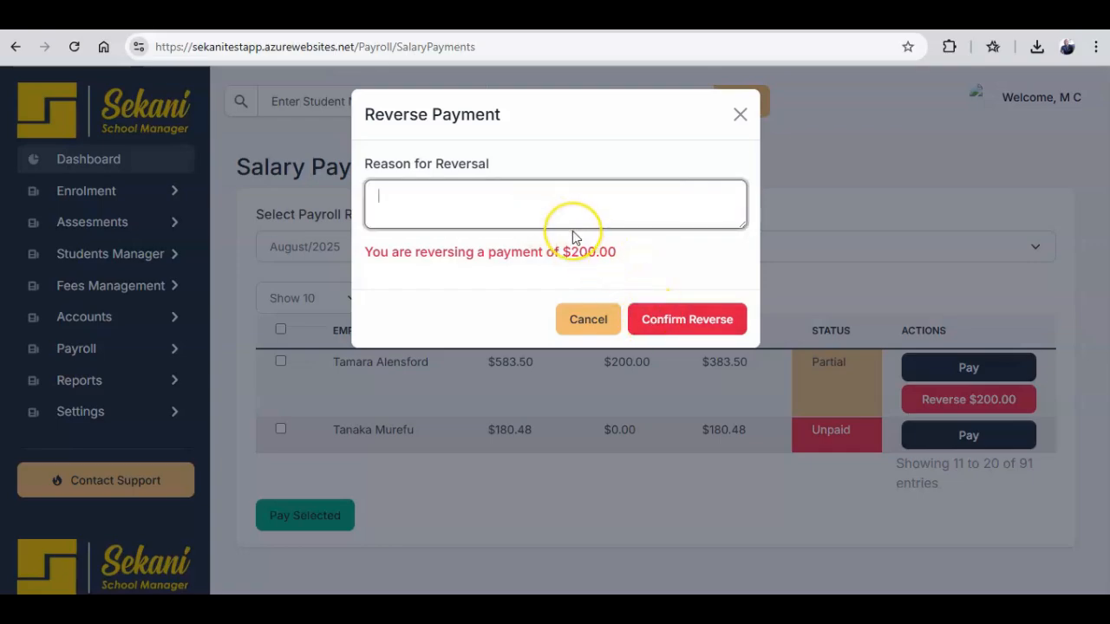
text(Mistake)
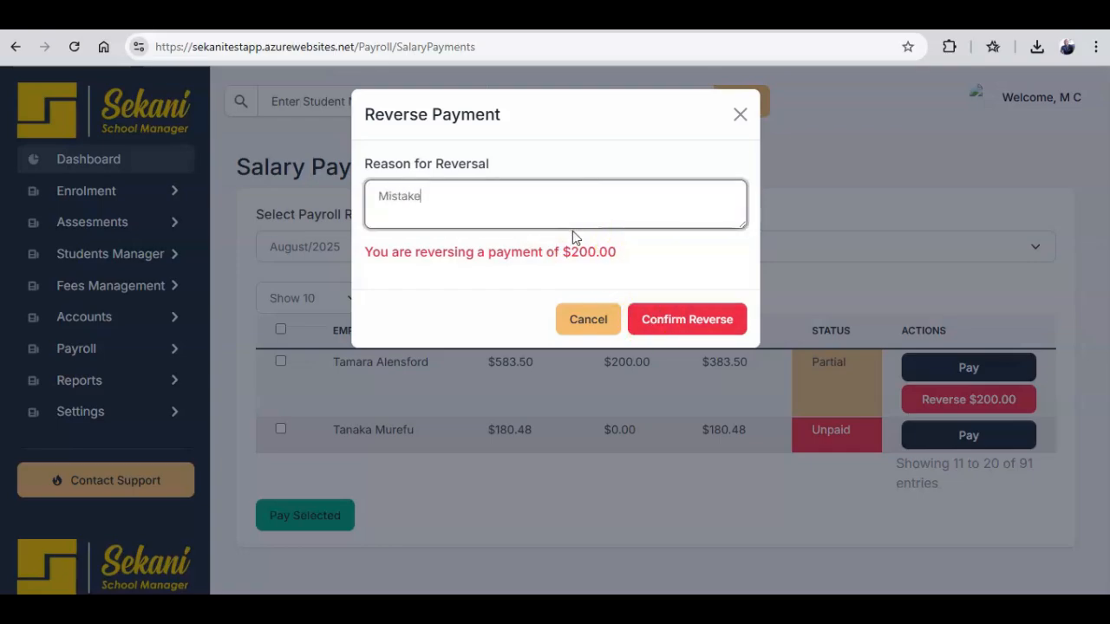
click(657, 310)
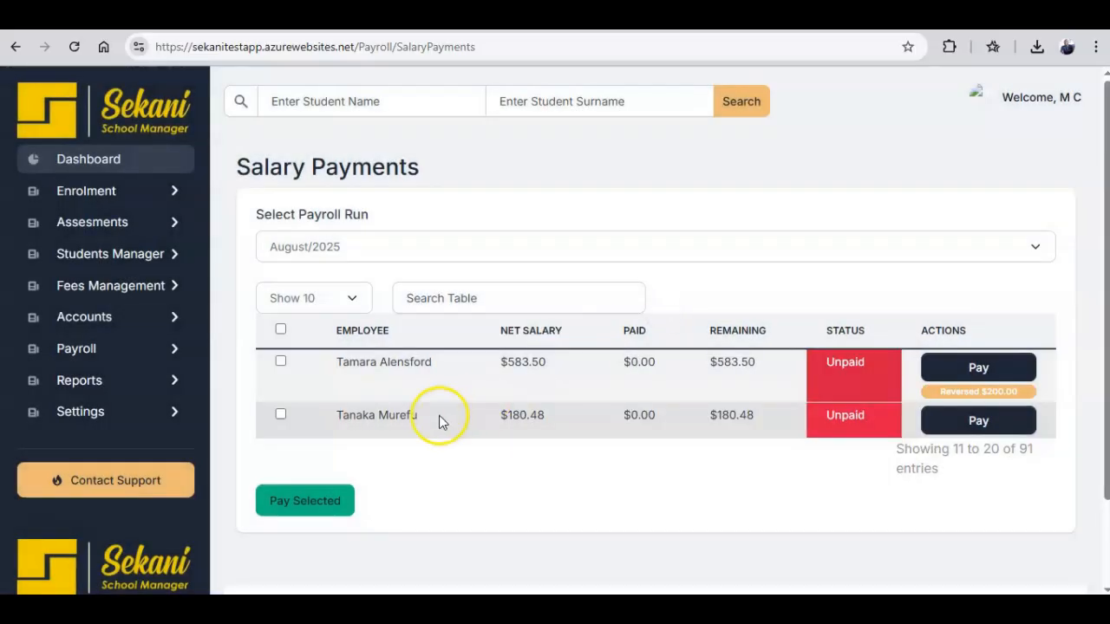
Pay both employees' full August 2025 salaries in one bulk payment.
click(280, 329)
click(303, 500)
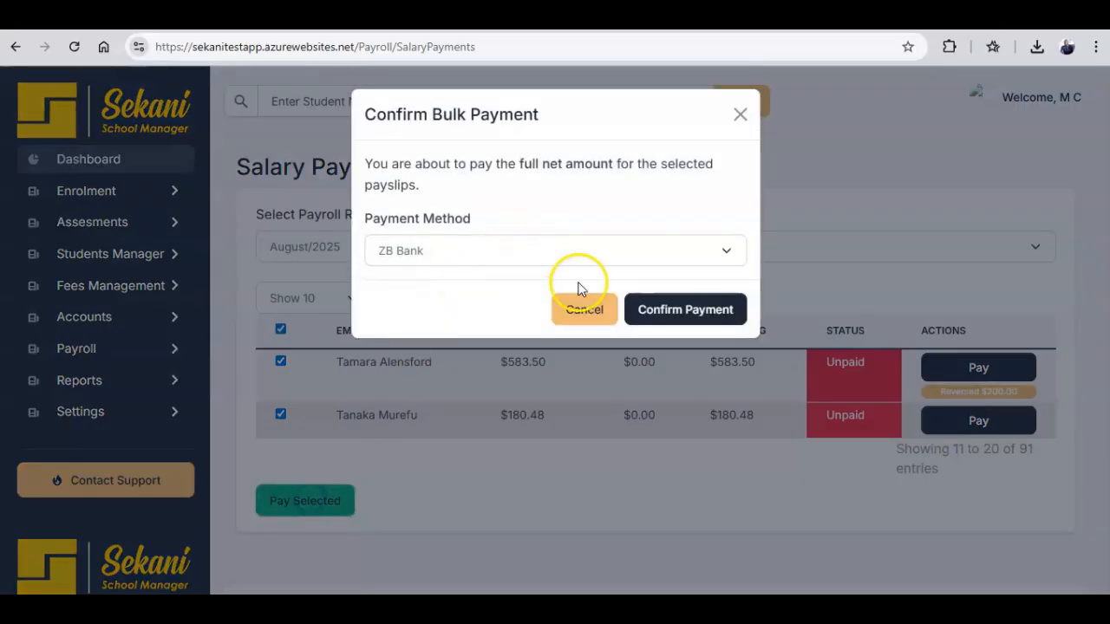
click(661, 316)
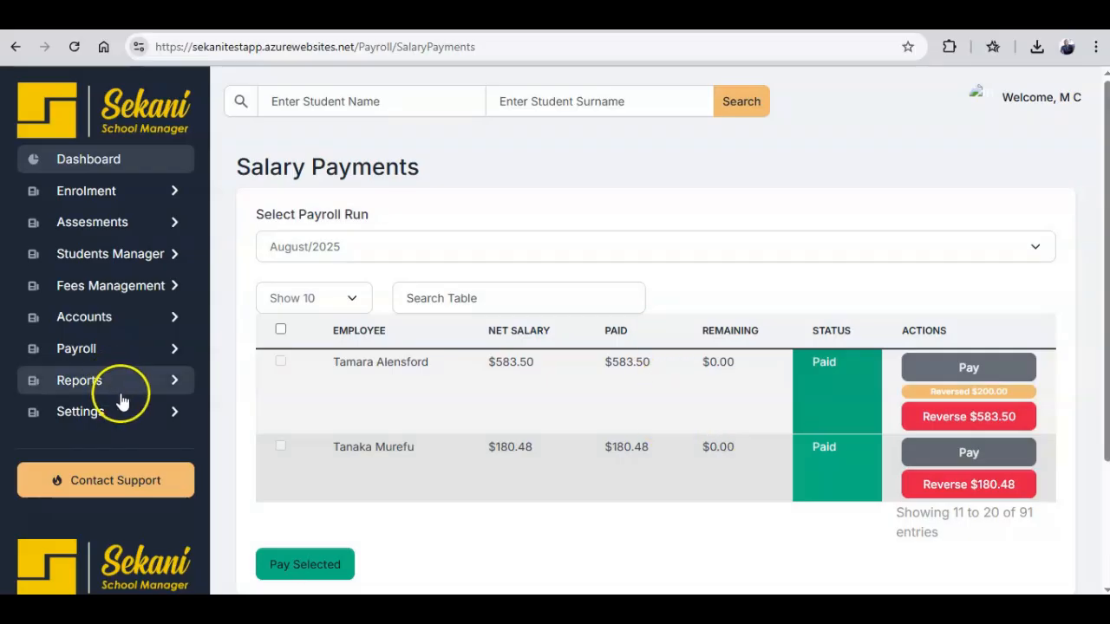
click(77, 349)
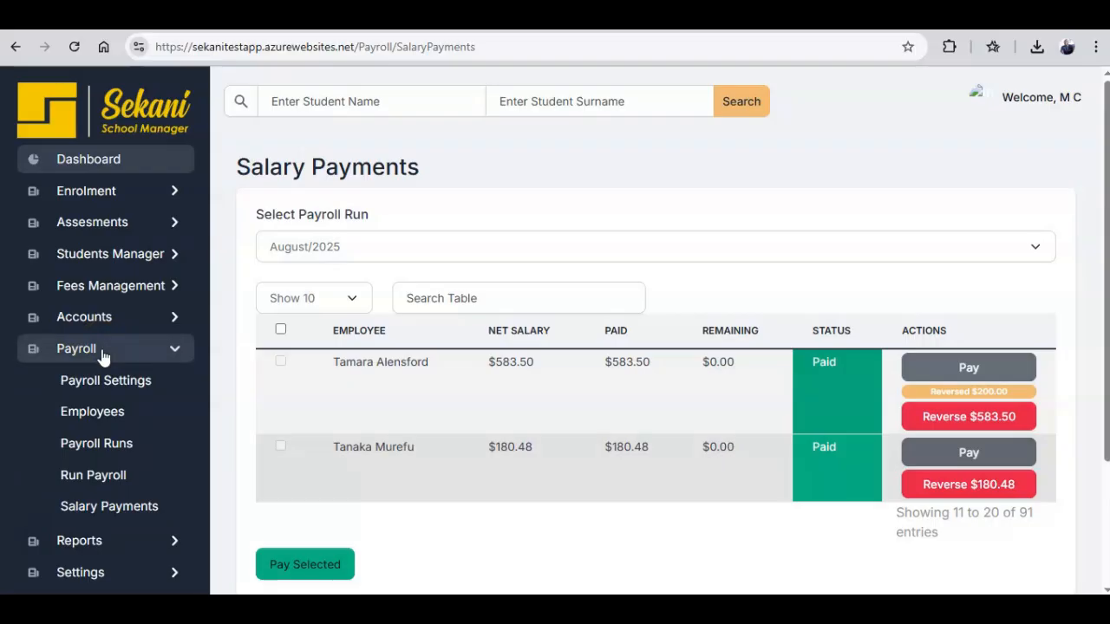
click(102, 351)
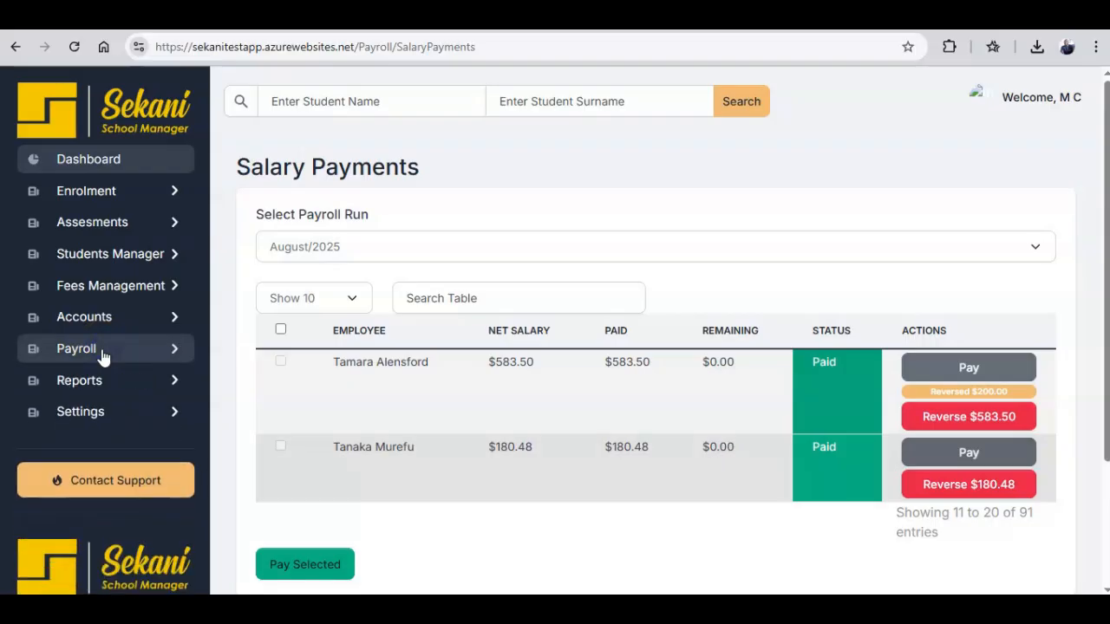